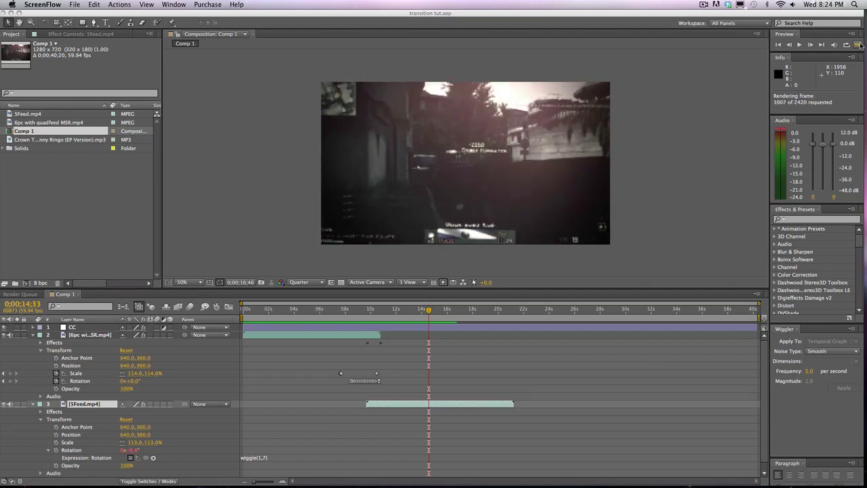
# Stop the preview and expose CC Grid Wipe under the 6pc with quadfeed MSR.mp4 layer's Effects
pyautogui.click(861, 45)
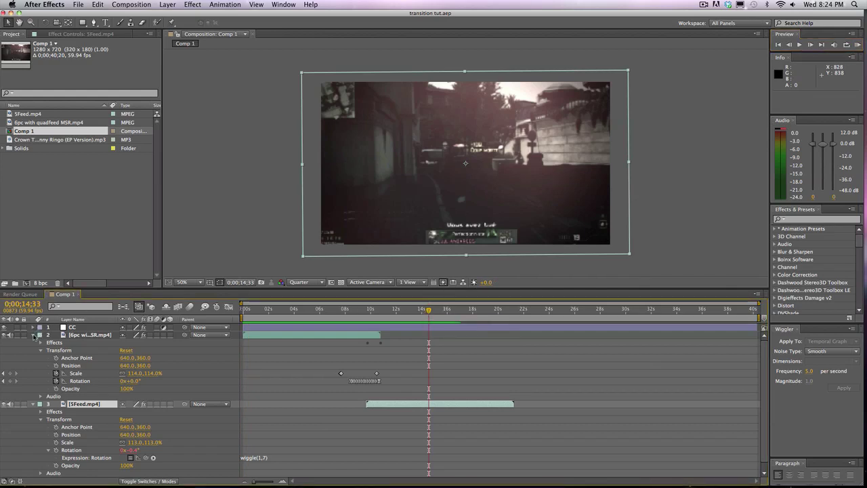
pyautogui.click(42, 351)
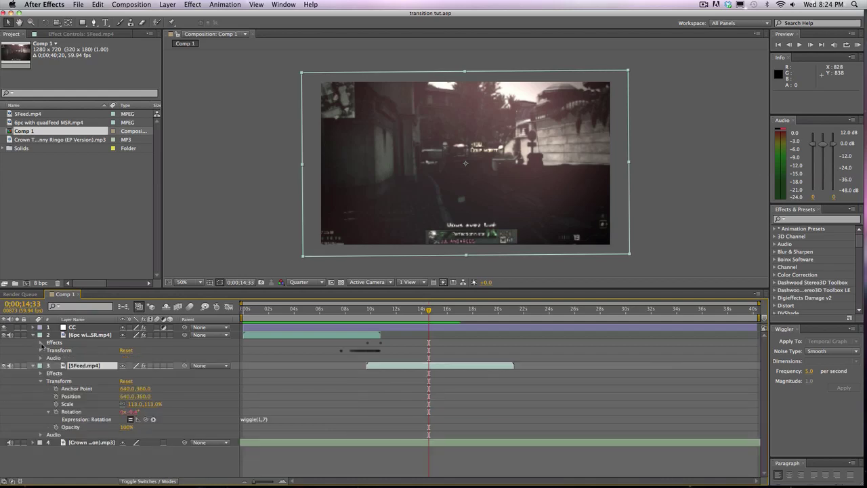
pyautogui.click(41, 342)
pyautogui.click(64, 351)
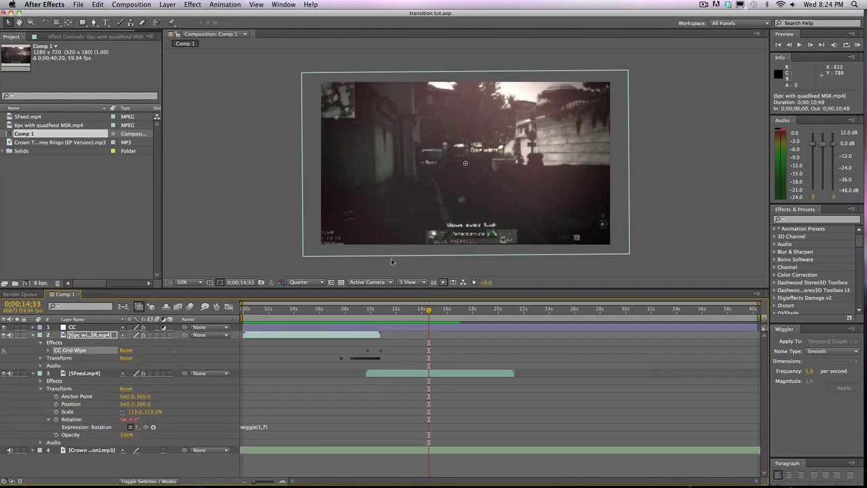
# Move the playhead to about 0;00;10;29 and bring up the CC Grid Wipe settings
pyautogui.moveTo(357, 311); pyautogui.dragTo(377, 296)
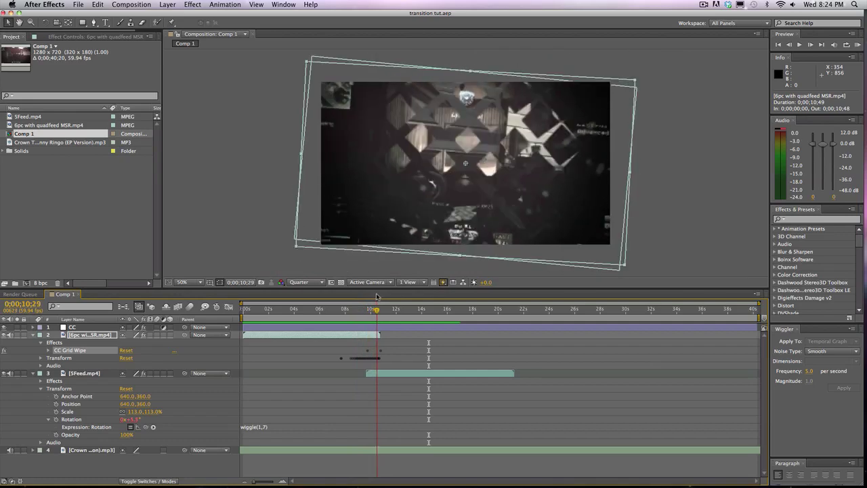
pyautogui.doubleClick(76, 352)
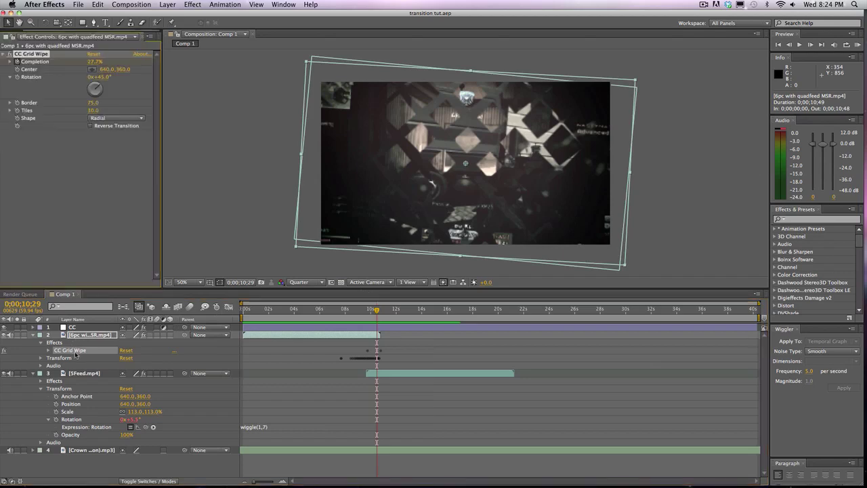
# Try the Doors and Rectangular grid wipe shapes, then return to Radial
pyautogui.click(115, 118)
pyautogui.click(107, 124)
pyautogui.click(112, 119)
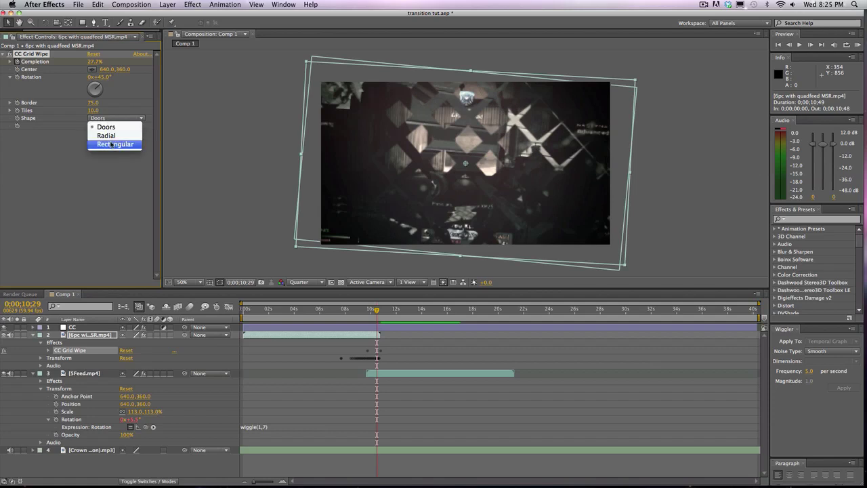
pyautogui.click(112, 145)
pyautogui.click(111, 119)
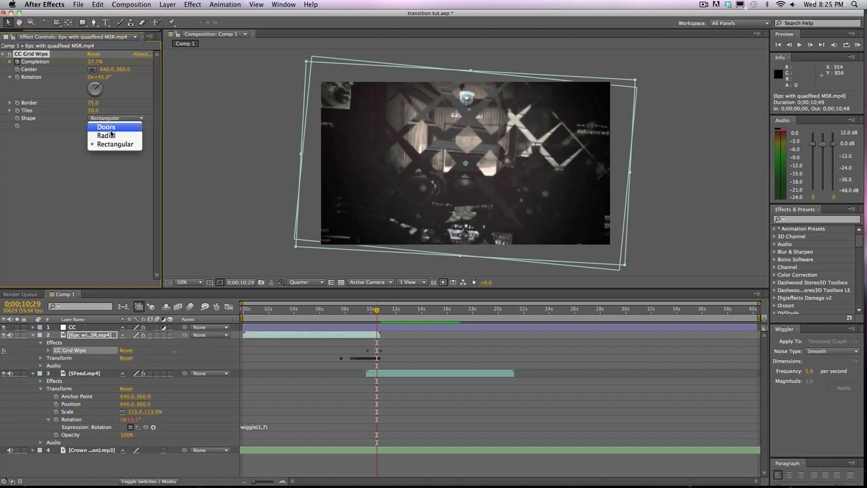
pyautogui.click(101, 134)
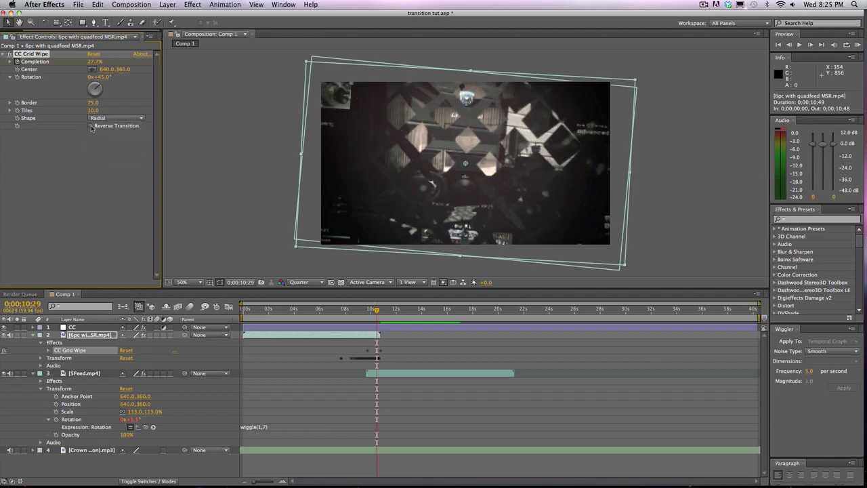
# Preview Reverse Transition on, turn it back off, and list CC Grid Wipe's properties
pyautogui.click(91, 126)
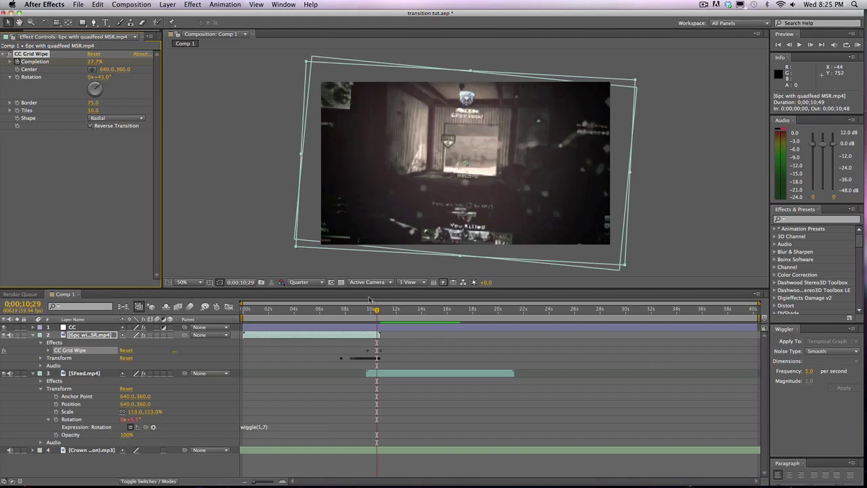
pyautogui.moveTo(376, 310); pyautogui.dragTo(380, 309)
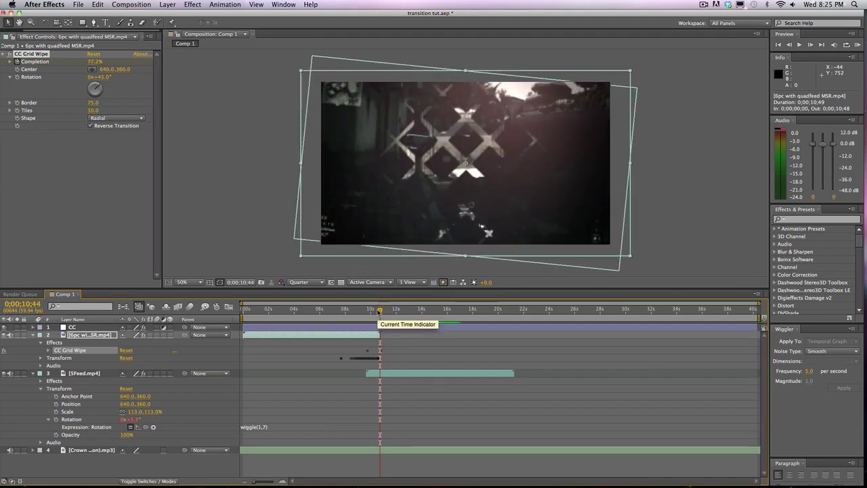
pyautogui.moveTo(380, 309); pyautogui.dragTo(378, 309)
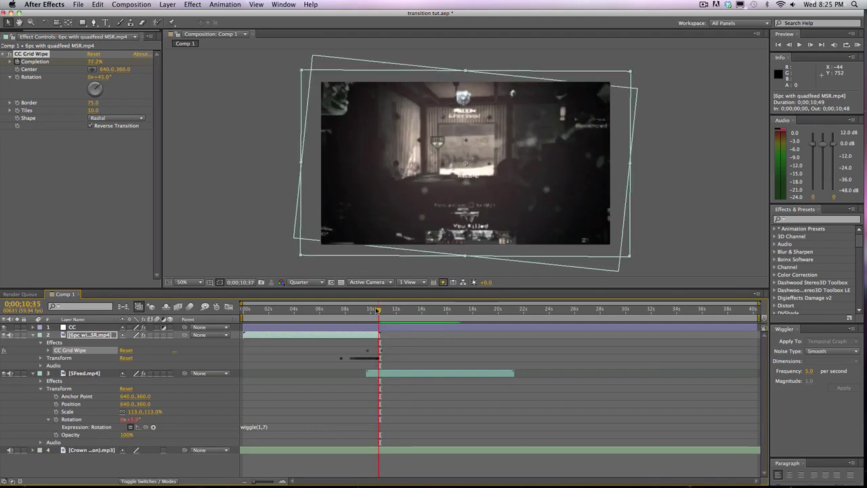
pyautogui.click(90, 126)
pyautogui.moveTo(376, 309); pyautogui.dragTo(372, 309)
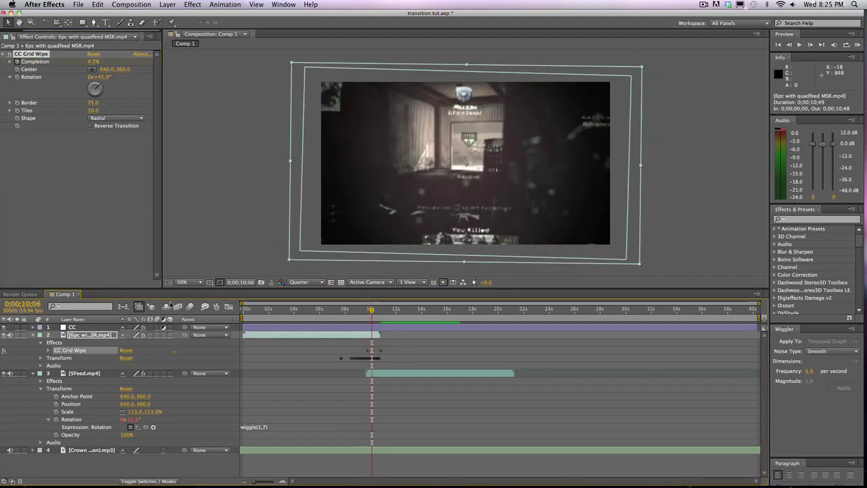
pyautogui.click(49, 351)
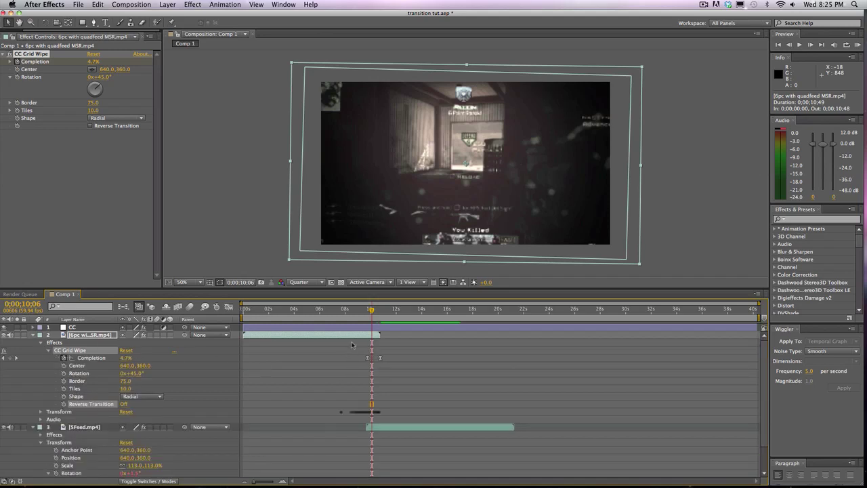
# Go back 20 frames, delete CC Grid Wipe, and drag a fresh 'cc grid wipe' onto layer 2
pyautogui.hotkey('shift', 'pageup')
pyautogui.hotkey('shift', 'pageup')
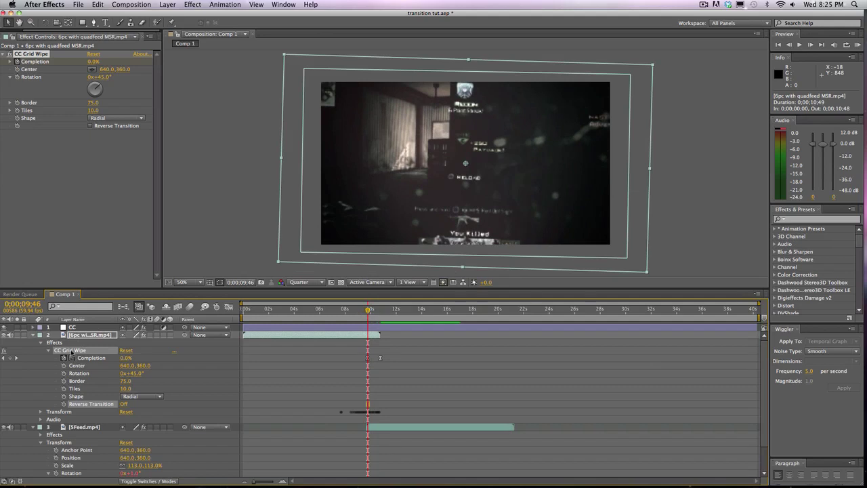
pyautogui.press('Delete')
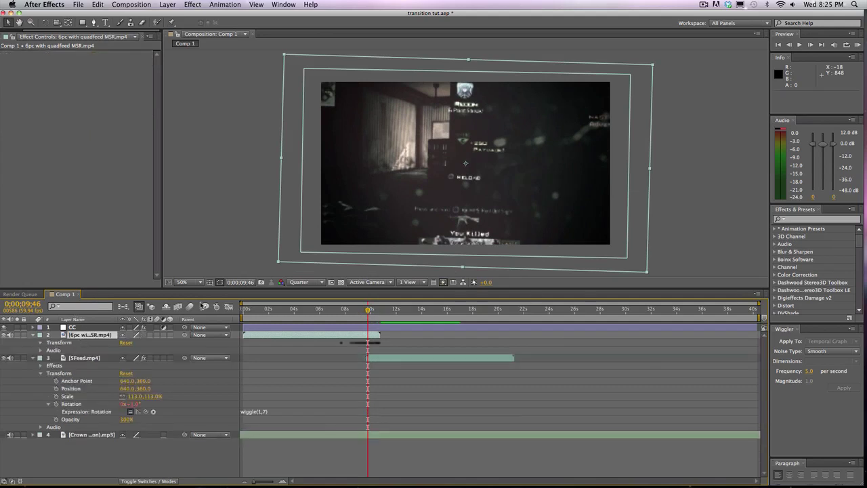
pyautogui.press('super+Up')
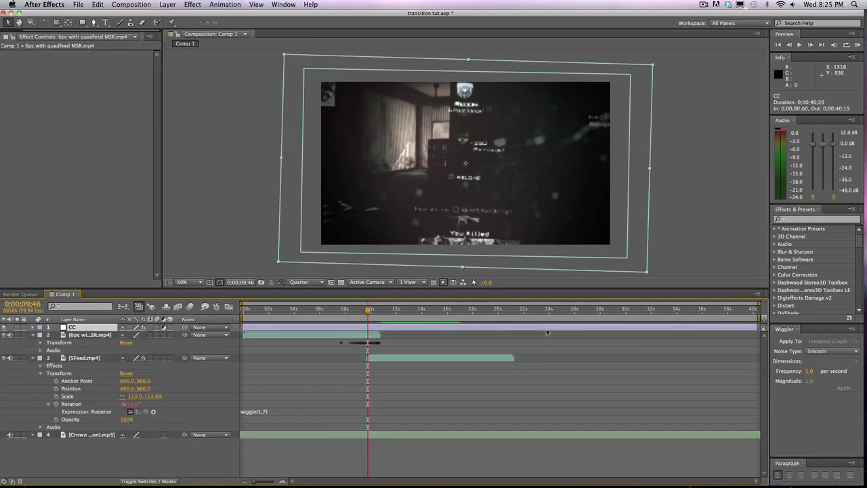
pyautogui.click(822, 220)
pyautogui.write('cc')
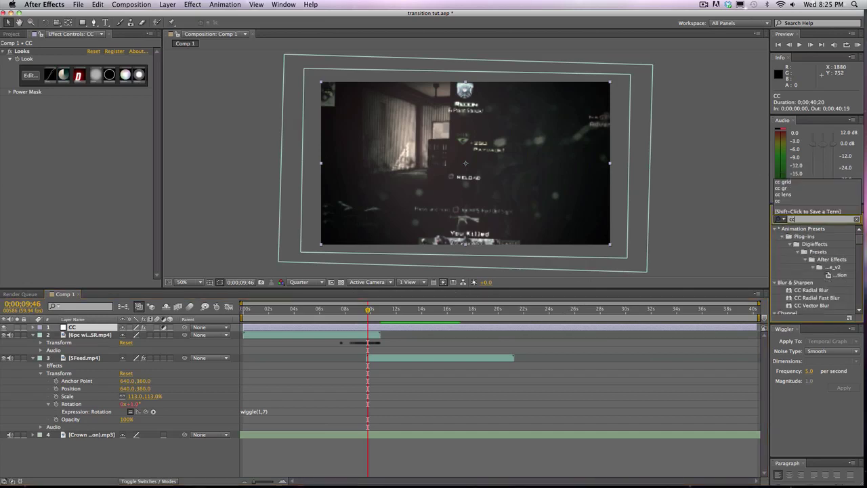
pyautogui.write(' grid wipe')
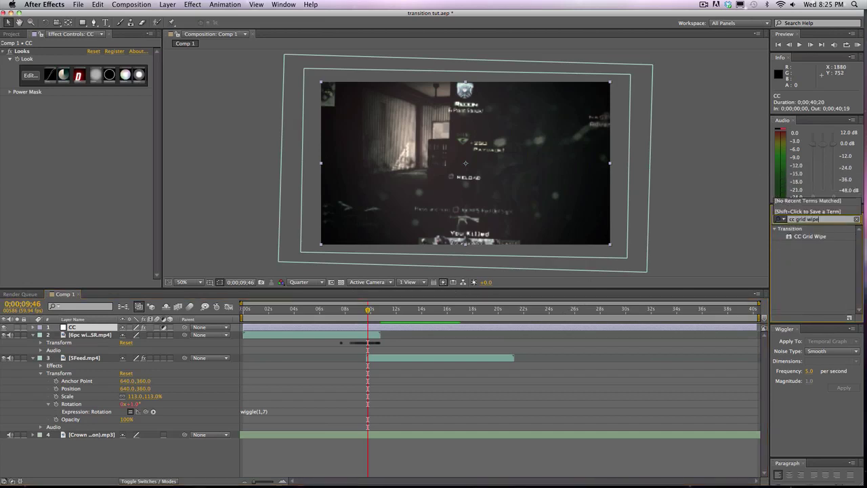
pyautogui.moveTo(824, 237); pyautogui.dragTo(367, 336)
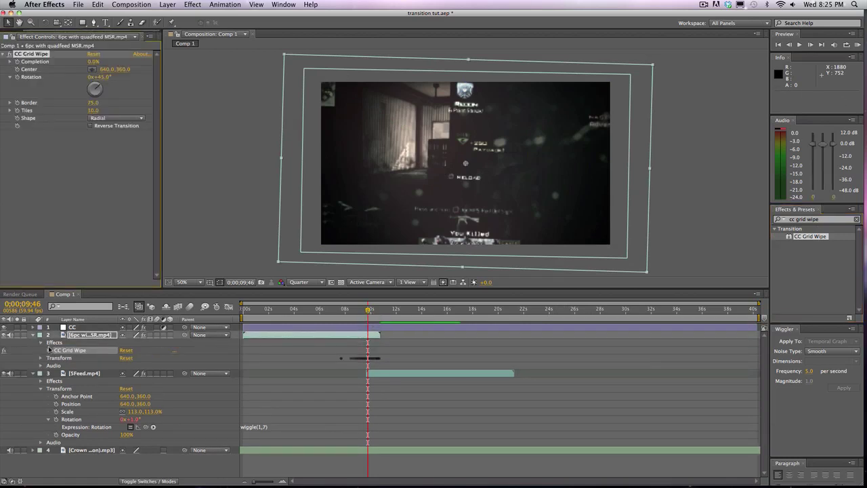
# Scrub the overlap and toggle the 6pc layer's visibility to see the 5Feed clip underneath
pyautogui.click(372, 336)
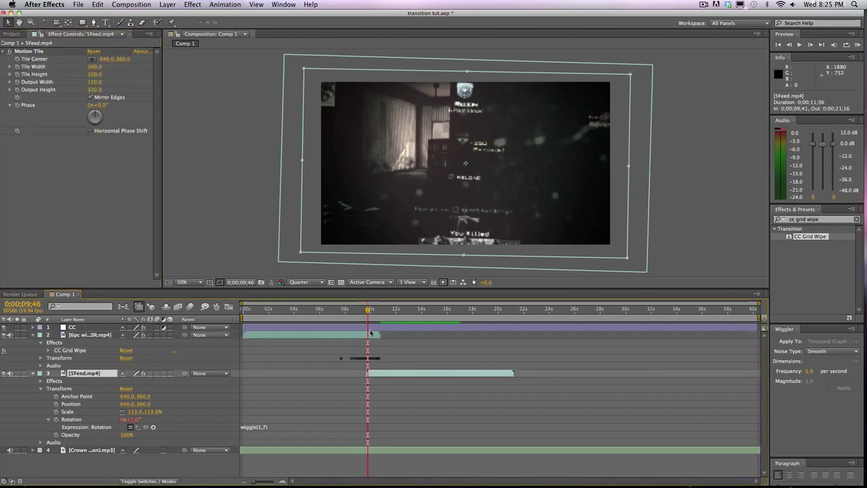
pyautogui.moveTo(368, 310); pyautogui.dragTo(367, 310)
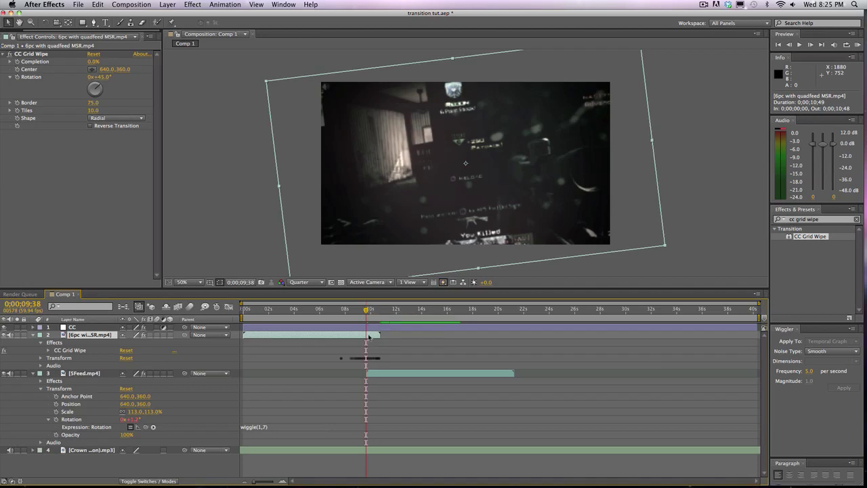
pyautogui.click(377, 374)
pyautogui.moveTo(367, 309)
pyautogui.mouseDown()
pyautogui.moveTo(381, 310)
pyautogui.moveTo(374, 311)
pyautogui.mouseUp()
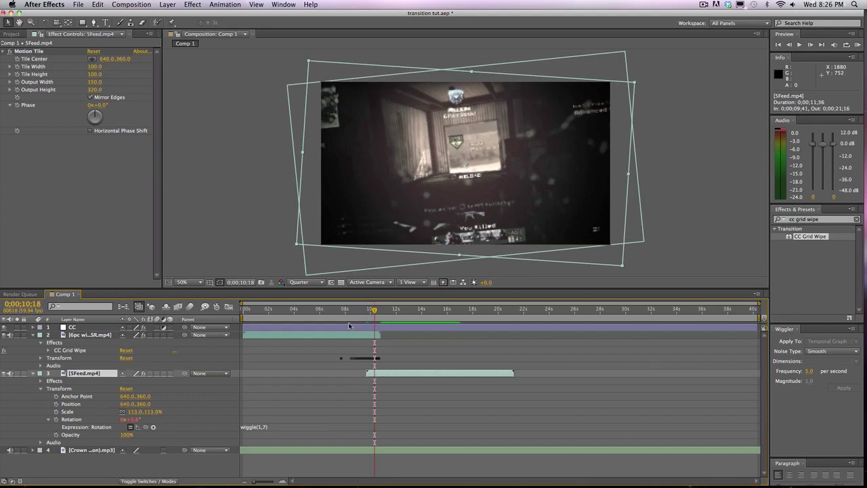
pyautogui.click(5, 335)
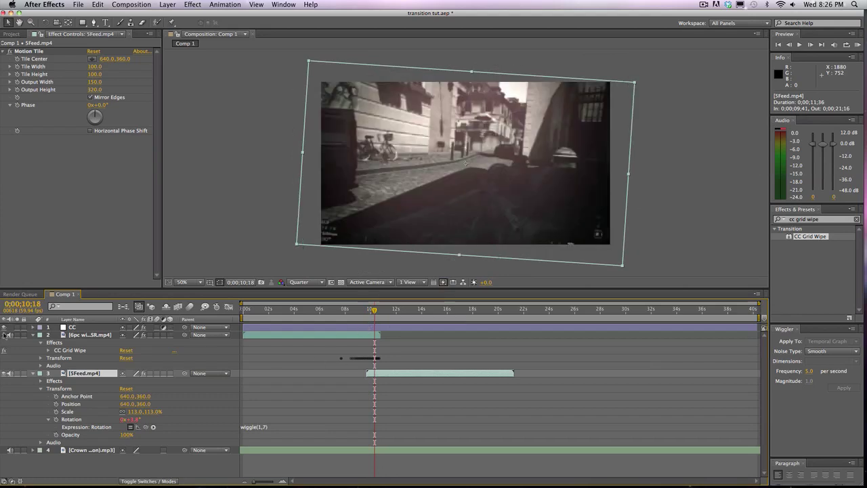
pyautogui.click(5, 335)
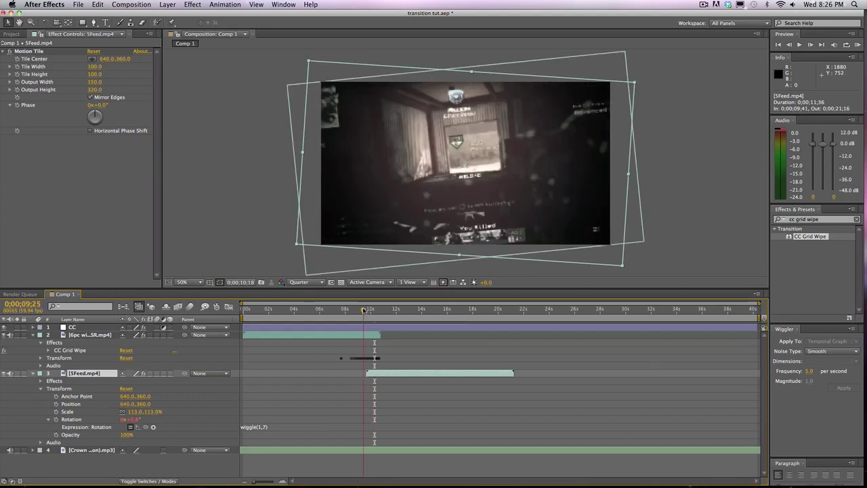
# Place the playhead at 0;00;09;42 and show CC Grid Wipe with Completion at 0%
pyautogui.click(366, 311)
pyautogui.moveTo(366, 309); pyautogui.dragTo(367, 310)
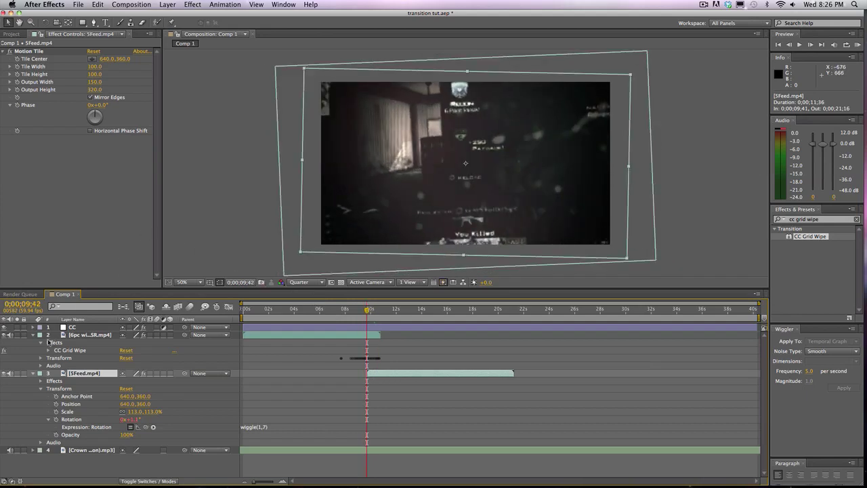
pyautogui.click(65, 351)
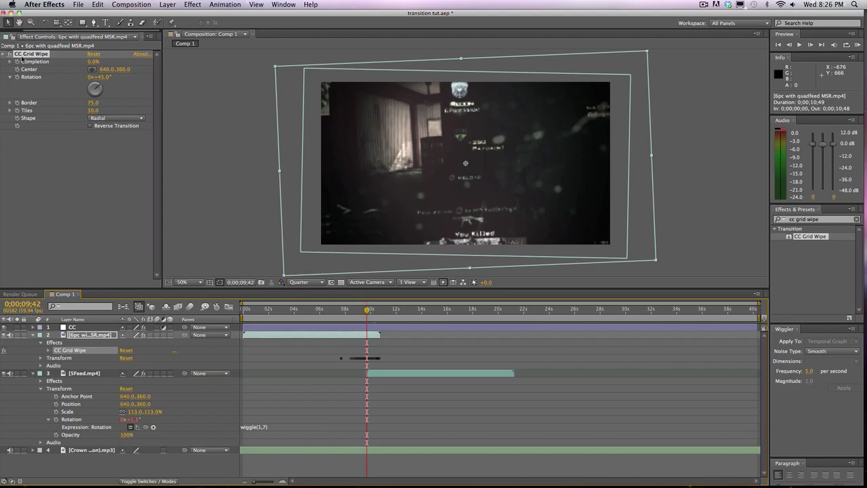
pyautogui.moveTo(97, 61); pyautogui.dragTo(2, 61)
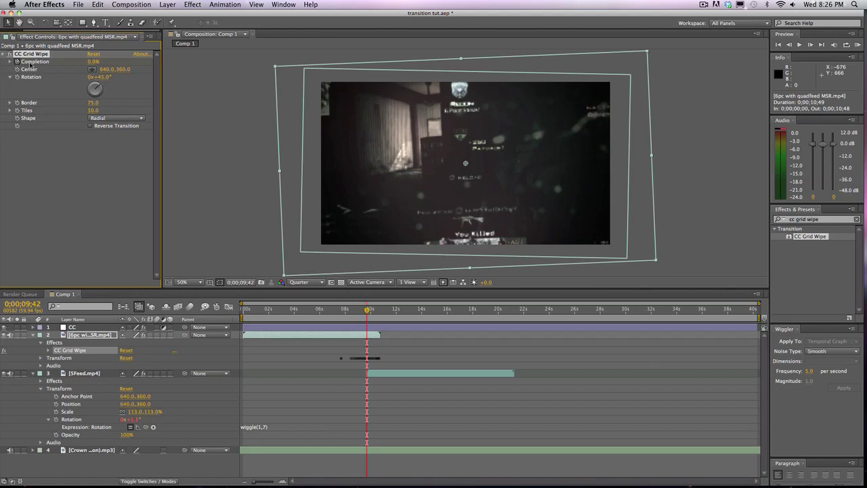
# Set Rotation to 0° and keyframe Completion to 100% at the transition's end
pyautogui.moveTo(101, 89); pyautogui.dragTo(100, 88)
pyautogui.click(99, 77)
pyautogui.press('Return')
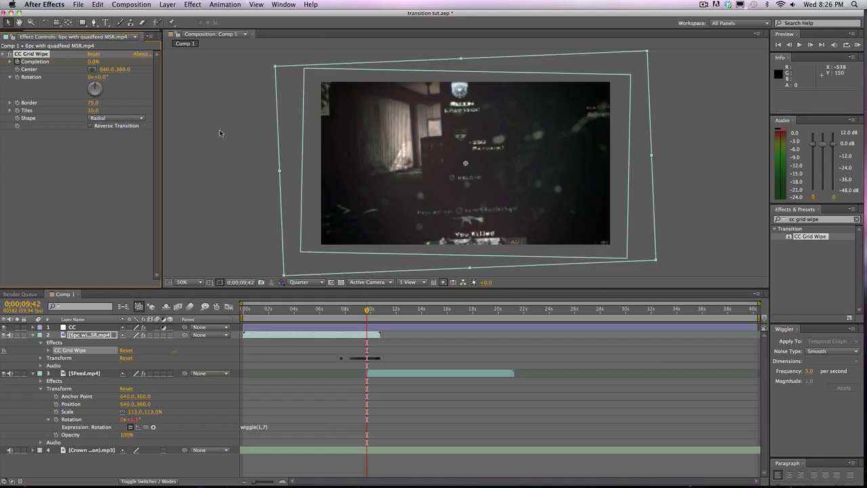
pyautogui.moveTo(376, 309); pyautogui.dragTo(379, 308)
pyautogui.moveTo(94, 63); pyautogui.dragTo(178, 63)
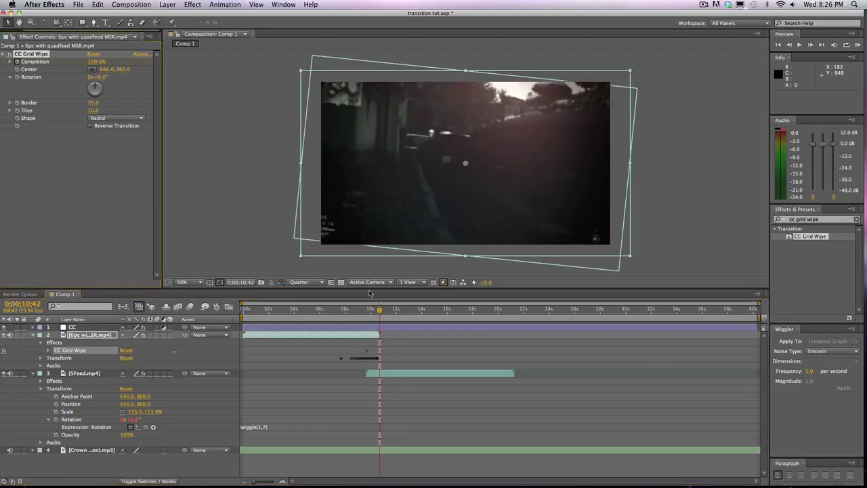
# Turn the Rotation dial to one full turn, 1x+0.0°, checking the mid-wipe frame
pyautogui.moveTo(379, 314); pyautogui.dragTo(371, 312)
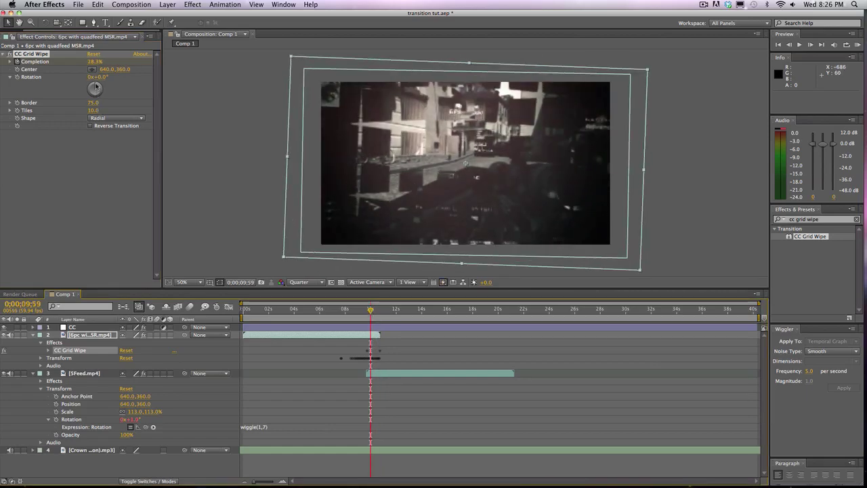
pyautogui.moveTo(95, 87); pyautogui.dragTo(95, 53)
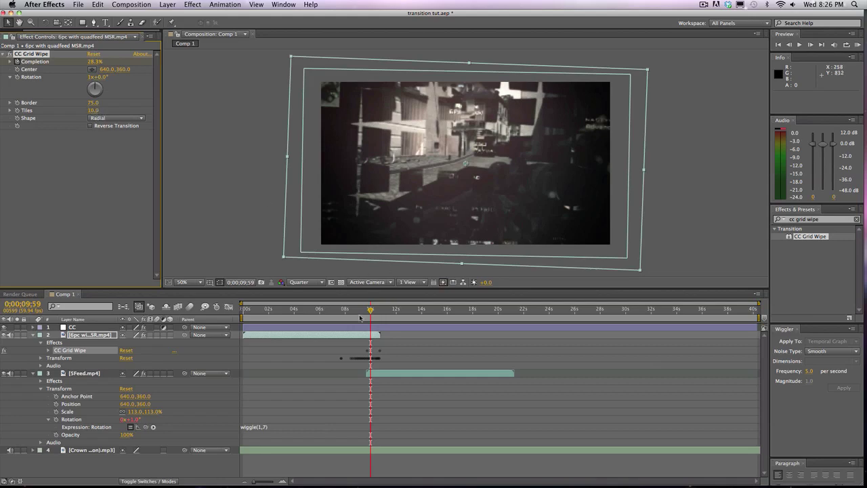
pyautogui.click(360, 311)
# Find a mid-transition frame and raise CC Grid Wipe Tiles to about 20
pyautogui.moveTo(361, 311); pyautogui.dragTo(369, 309)
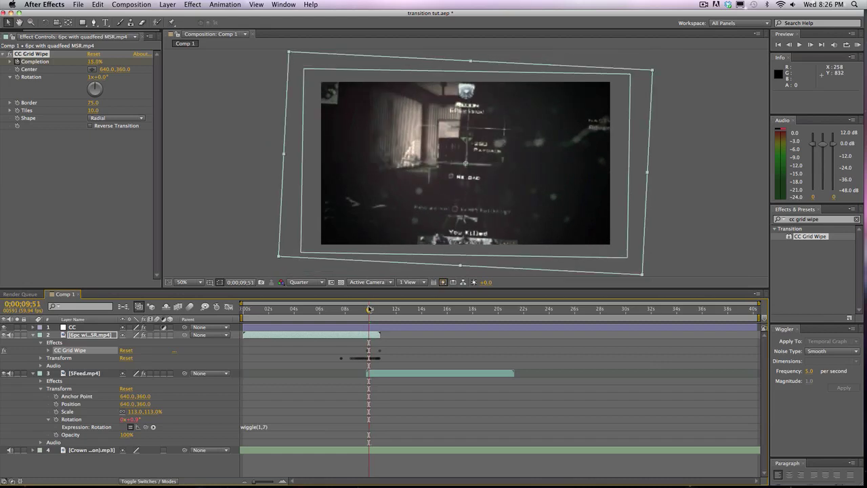
pyautogui.click(790, 45)
pyautogui.click(790, 45)
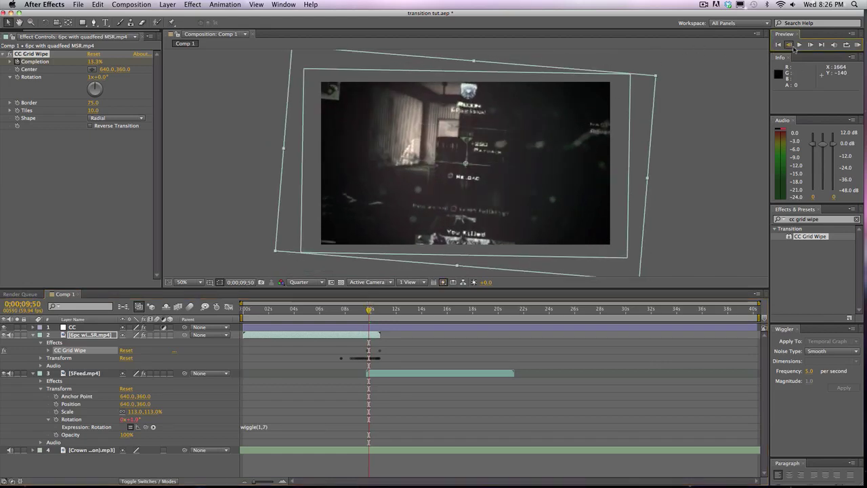
pyautogui.click(790, 45)
pyautogui.click(790, 45)
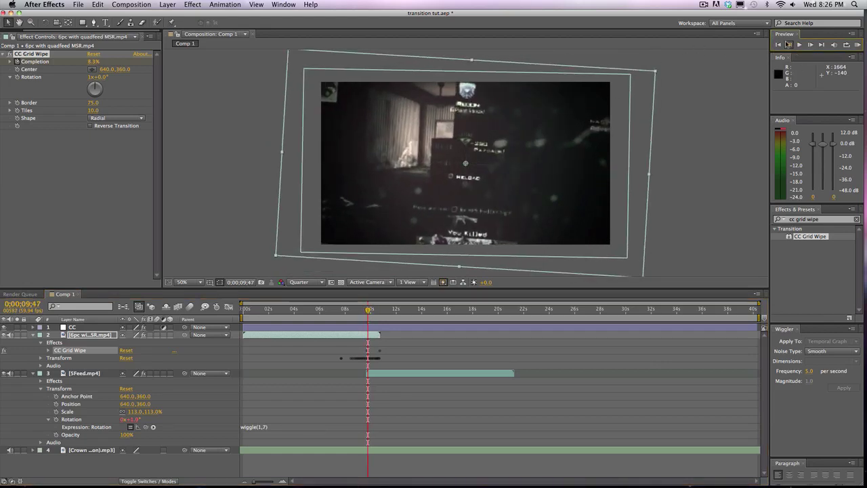
pyautogui.click(790, 45)
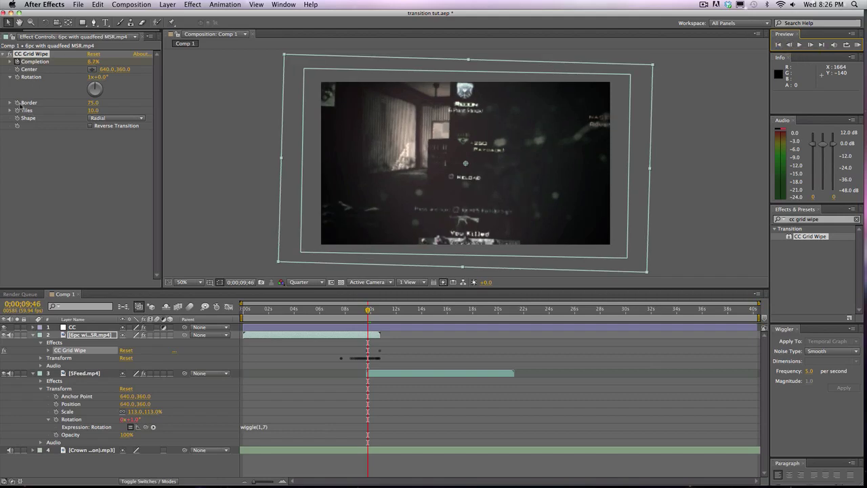
pyautogui.click(375, 310)
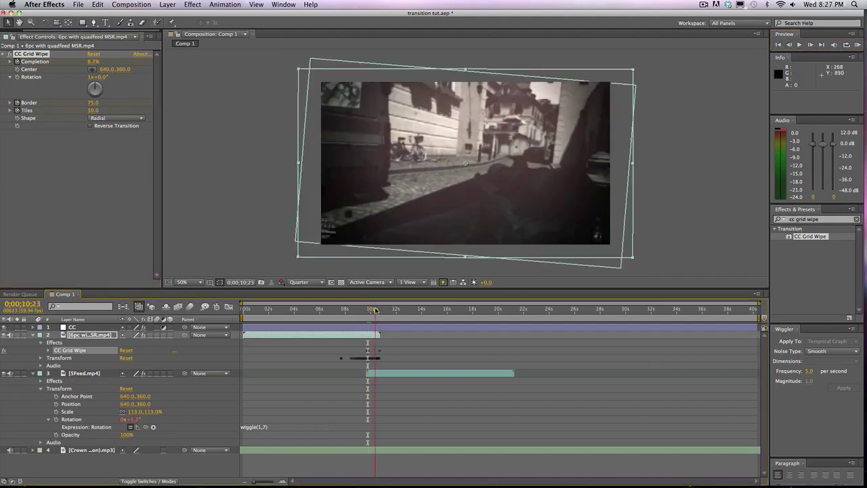
pyautogui.moveTo(375, 310); pyautogui.dragTo(372, 310)
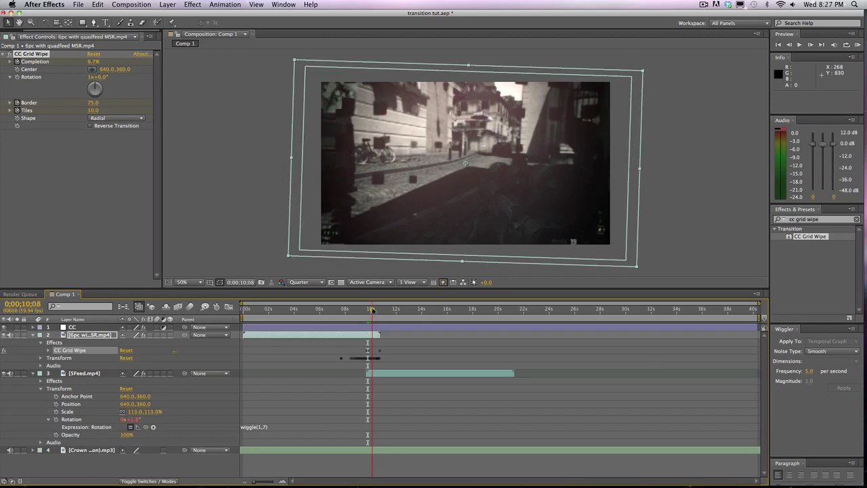
pyautogui.moveTo(89, 111); pyautogui.dragTo(136, 110)
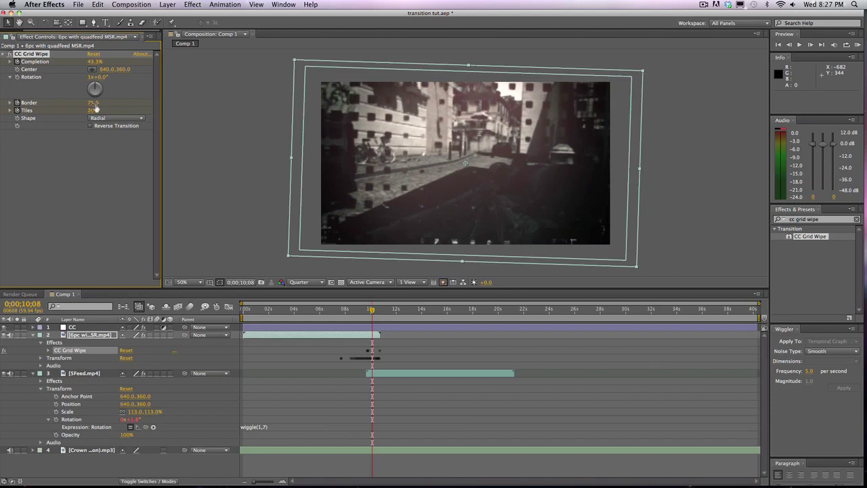
# Set the Border to 40 and scrub back to the transition's start
pyautogui.moveTo(89, 103); pyautogui.dragTo(106, 102)
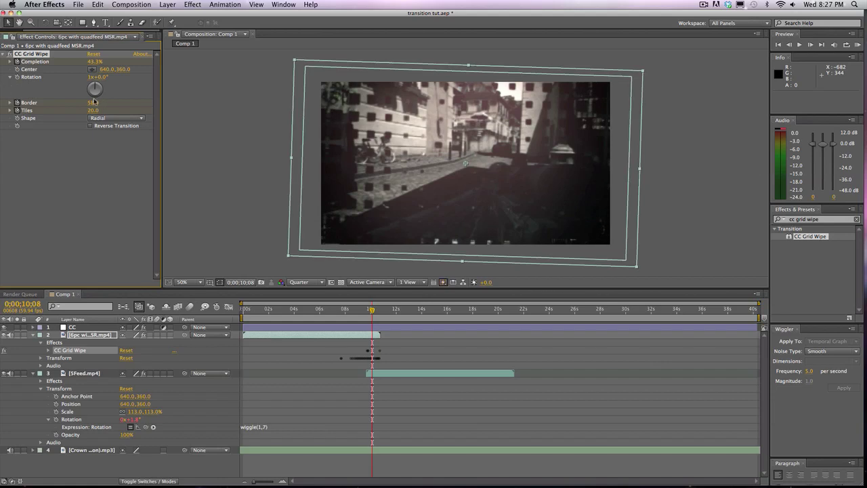
pyautogui.moveTo(66, 100); pyautogui.dragTo(24, 95)
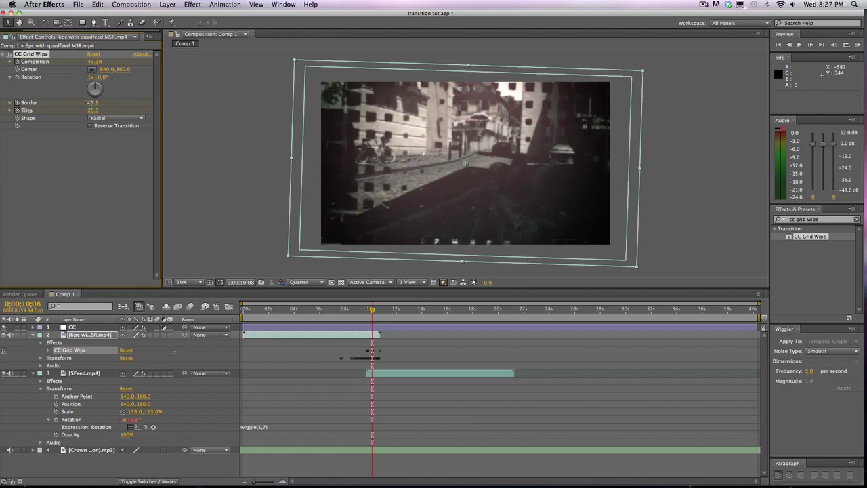
pyautogui.click(95, 103)
pyautogui.write('40')
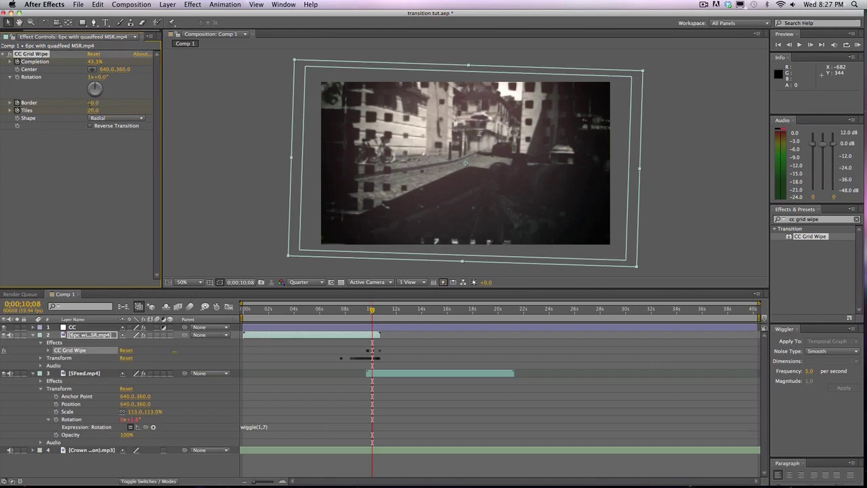
pyautogui.press('Return')
pyautogui.moveTo(371, 309); pyautogui.dragTo(367, 299)
# Show Completion in the Graph Editor and apply Easy Ease to both its keyframes
pyautogui.click(352, 334)
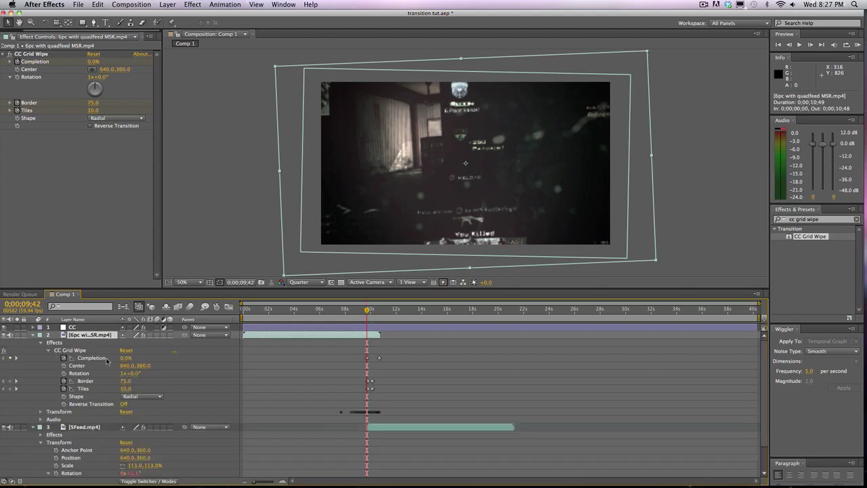
pyautogui.click(95, 359)
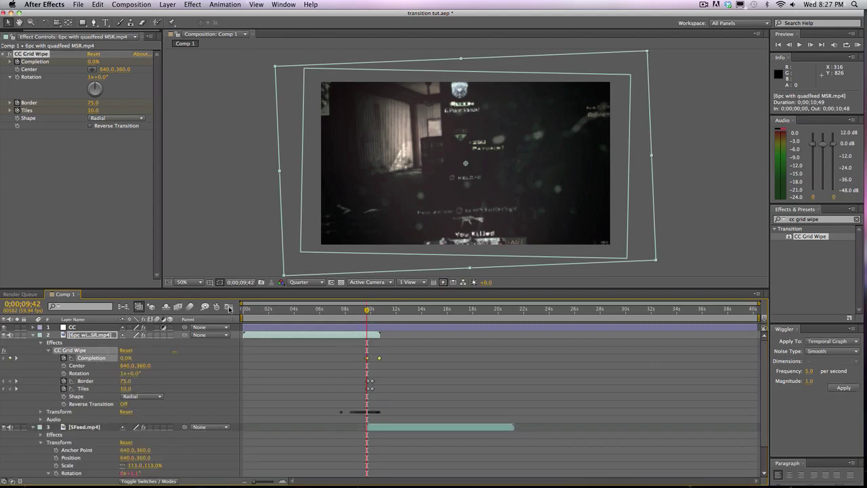
pyautogui.click(228, 307)
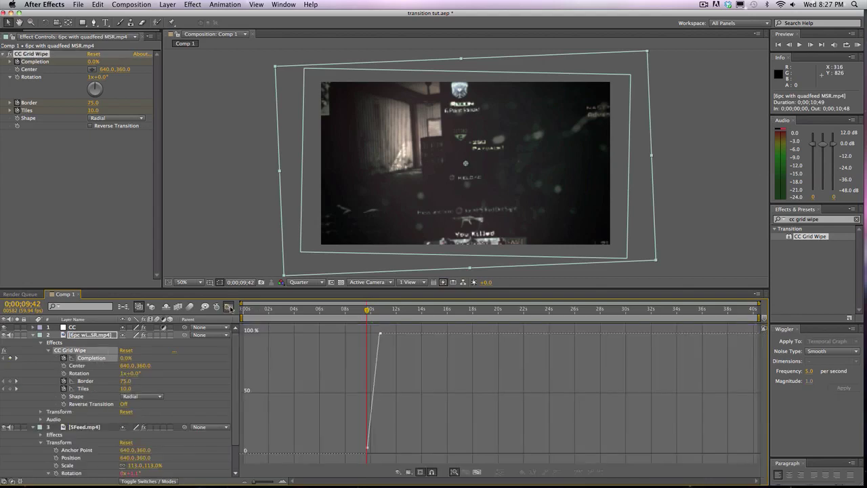
pyautogui.click(368, 447)
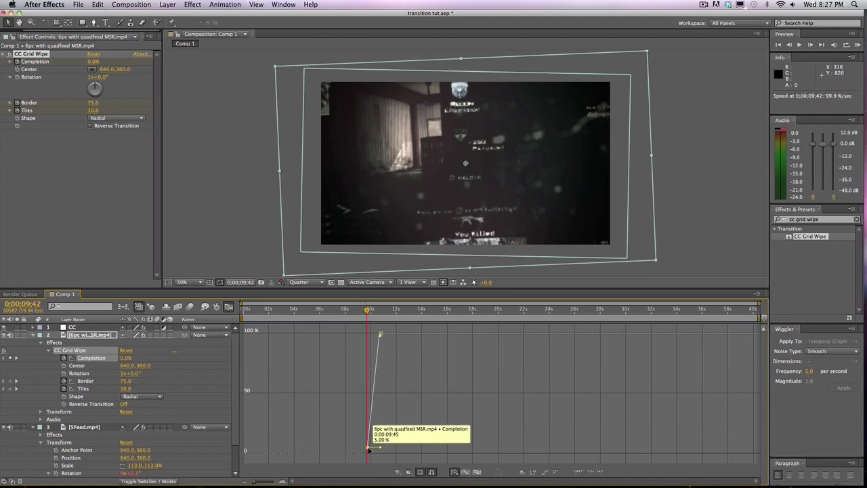
pyautogui.click(578, 472)
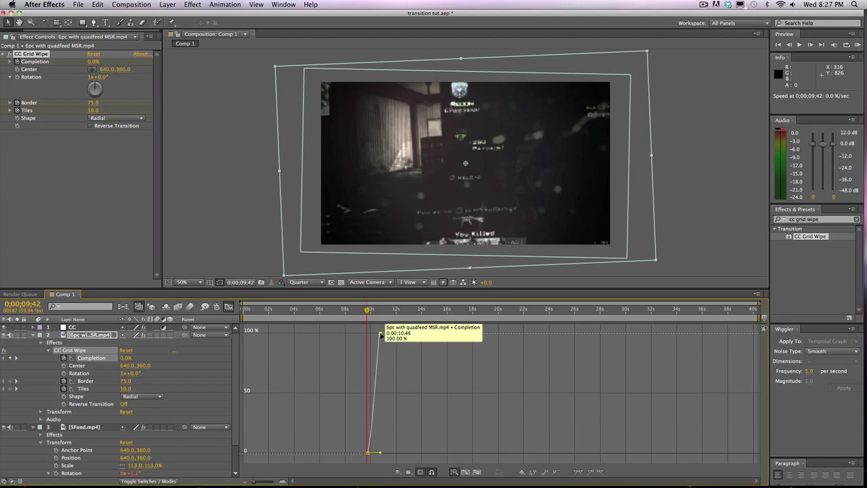
pyautogui.click(380, 334)
pyautogui.click(575, 475)
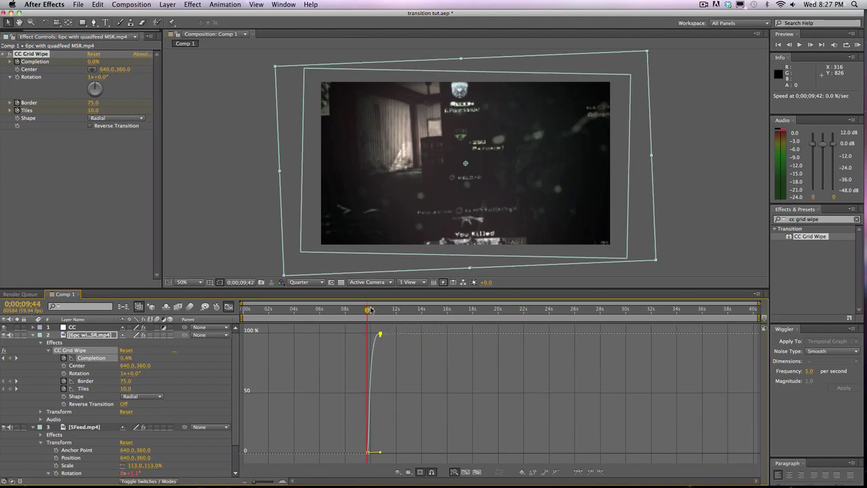
# Drag the Completion bezier handles for a gentle start, steep middle and soft settle
pyautogui.moveTo(371, 309); pyautogui.dragTo(369, 339)
pyautogui.moveTo(381, 453); pyautogui.dragTo(378, 416)
pyautogui.moveTo(359, 446); pyautogui.dragTo(351, 422)
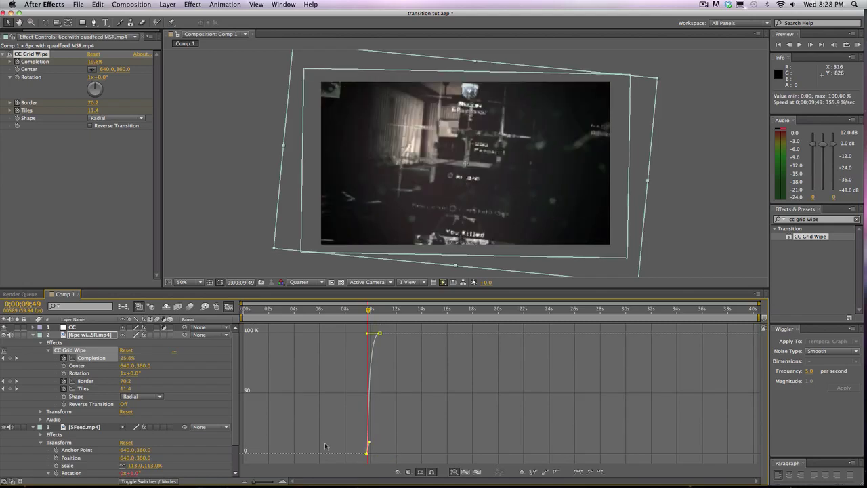
pyautogui.moveTo(322, 454); pyautogui.dragTo(314, 453)
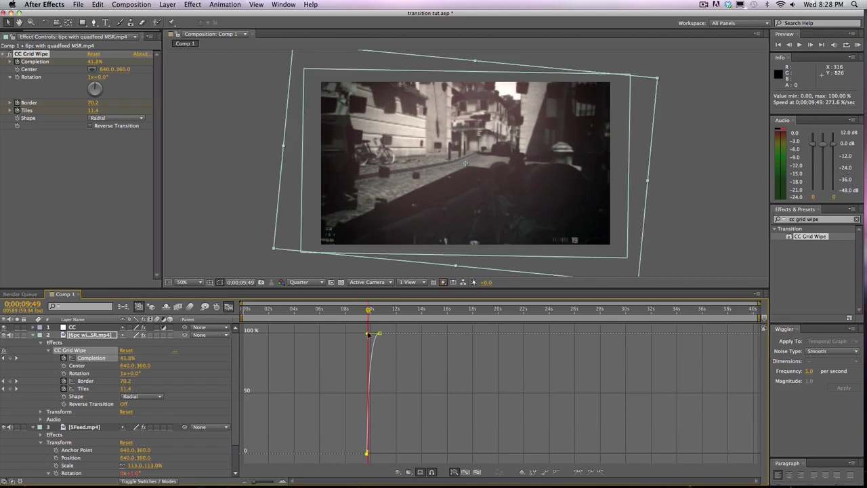
pyautogui.moveTo(368, 333); pyautogui.dragTo(370, 304)
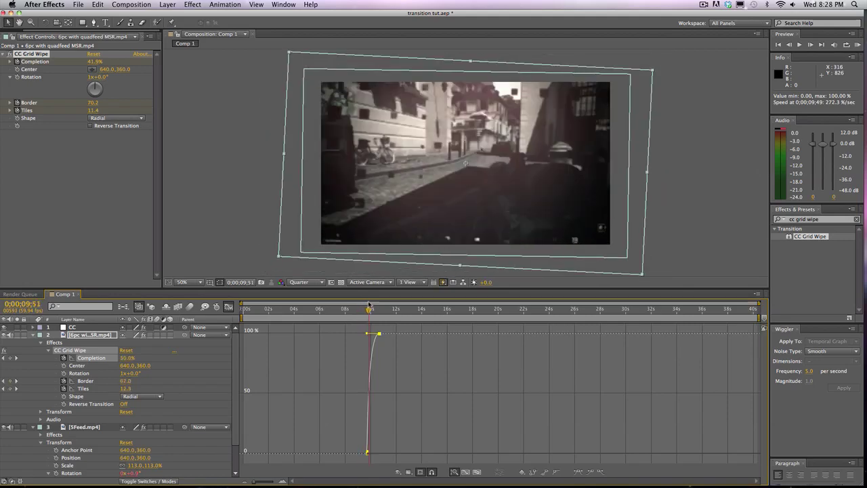
pyautogui.moveTo(370, 304); pyautogui.dragTo(371, 304)
pyautogui.moveTo(380, 334)
pyautogui.moveTo(380, 334); pyautogui.dragTo(384, 309)
pyautogui.click(373, 310)
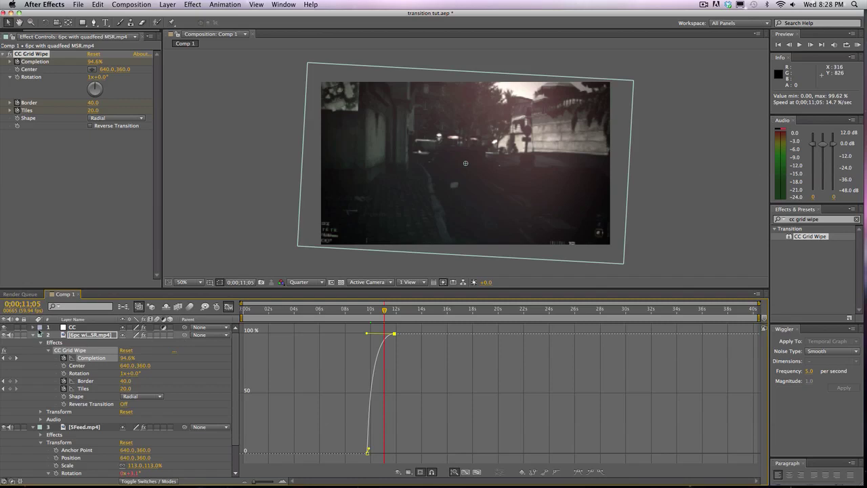
pyautogui.click(84, 382)
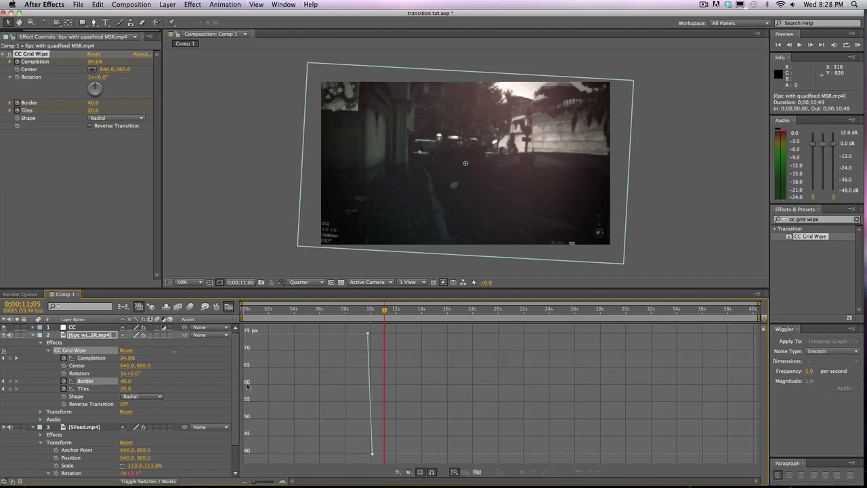
# Apply Easy Ease (F9) to the Border keyframes from 75 to 40 px and nudge the 40 px key
pyautogui.click(368, 333)
pyautogui.click(578, 474)
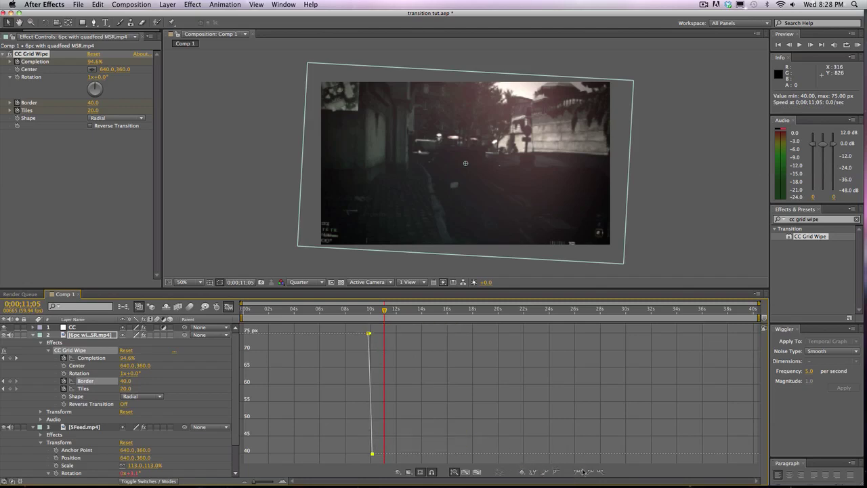
pyautogui.keyDown('shift'); pyautogui.click(372, 454); pyautogui.keyUp('shift')
pyautogui.scroll(-2, 400, 417)
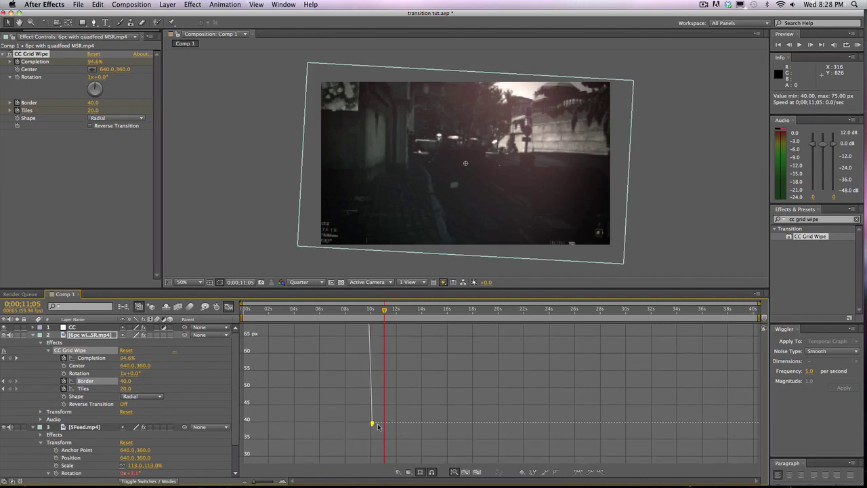
pyautogui.scroll(2, 384, 423)
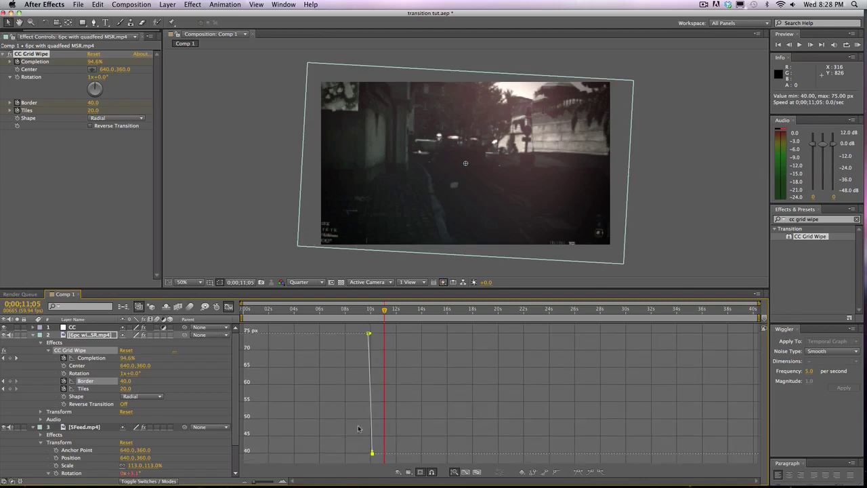
pyautogui.click(368, 334)
pyautogui.scroll(1, 332, 349)
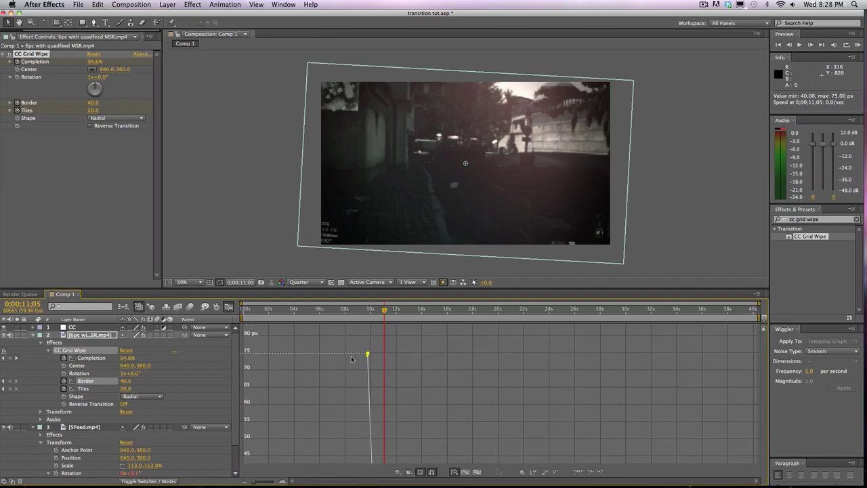
pyautogui.press('F9')
pyautogui.scroll(-1, 406, 376)
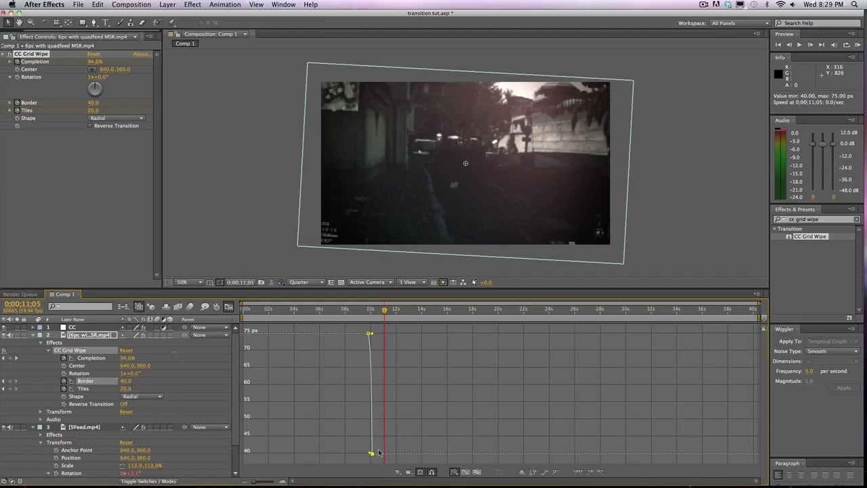
pyautogui.moveTo(373, 454); pyautogui.dragTo(377, 451)
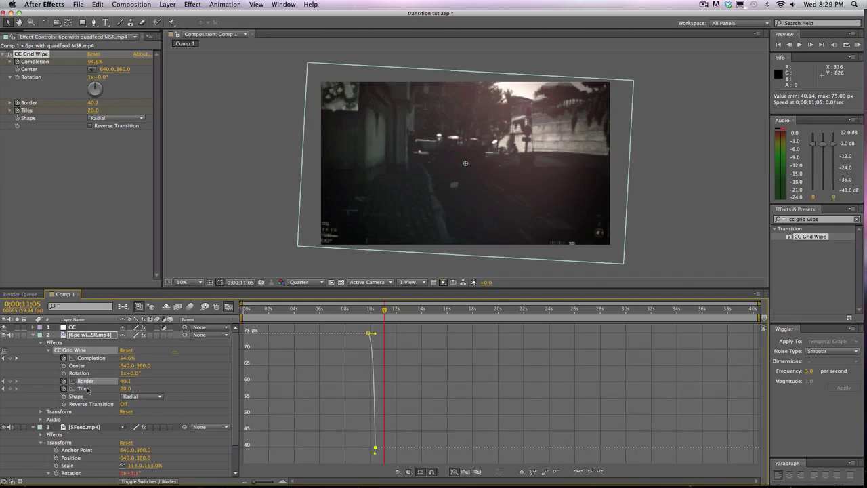
pyautogui.click(85, 389)
# Ease both Tiles keyframes so the count curves smoothly up to 20
pyautogui.click(367, 453)
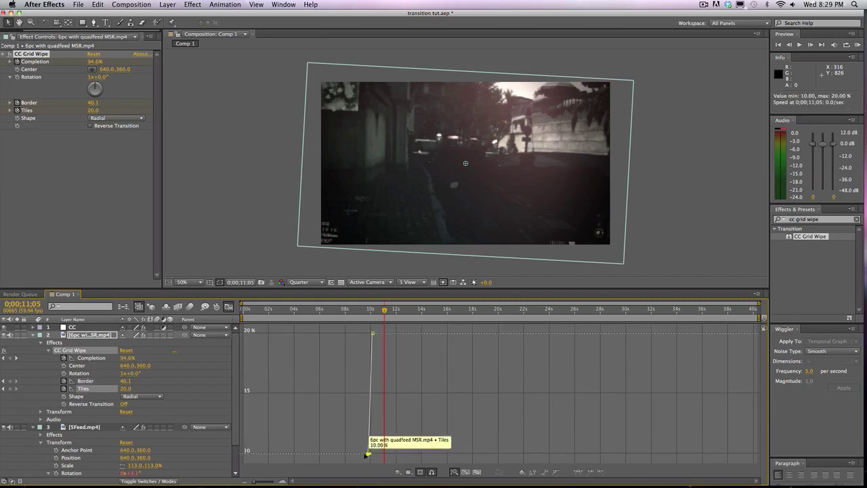
pyautogui.moveTo(368, 450); pyautogui.dragTo(350, 453)
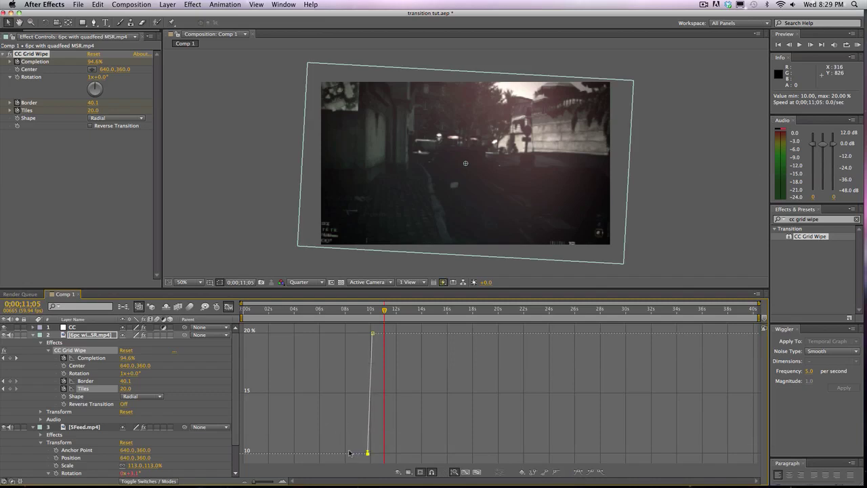
pyautogui.click(373, 333)
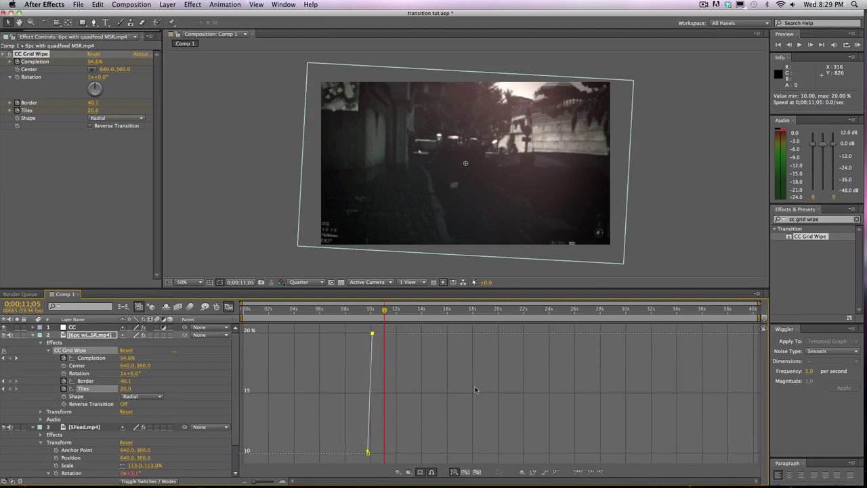
pyautogui.click(580, 471)
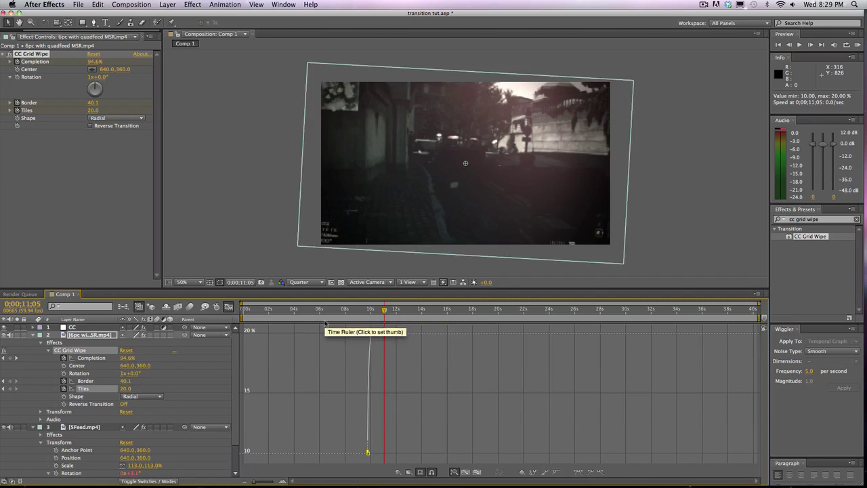
# Preview the wipe around 9;55, then collapse layer 2's effect properties
pyautogui.click(397, 317)
pyautogui.click(371, 309)
pyautogui.moveTo(371, 308); pyautogui.dragTo(369, 309)
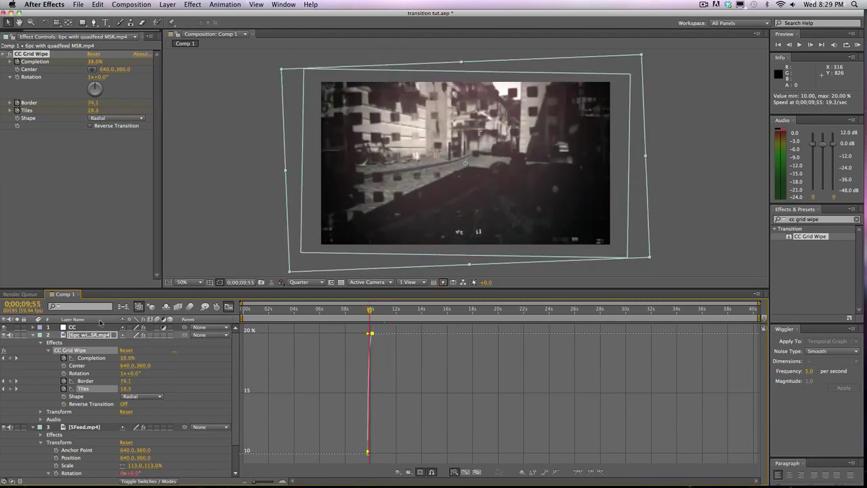
pyautogui.click(33, 335)
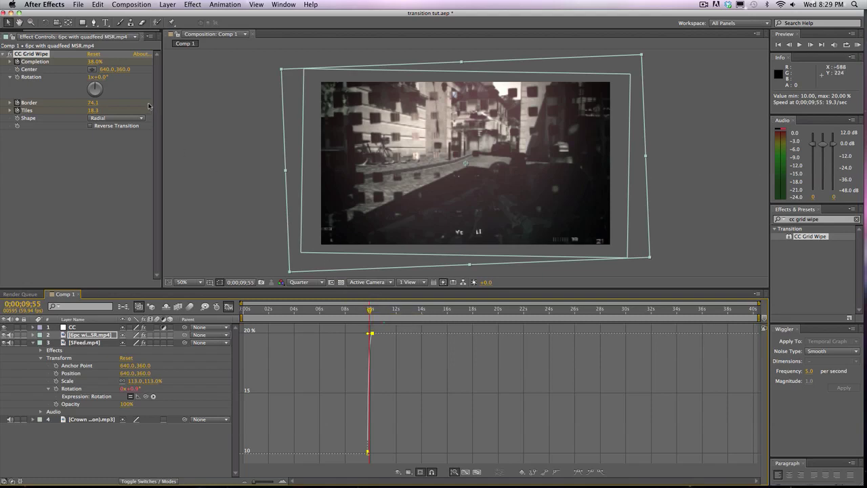
# Clear the effects search, fold the SFeed.mp4 layer, and turn off the Graph Editor
pyautogui.click(857, 219)
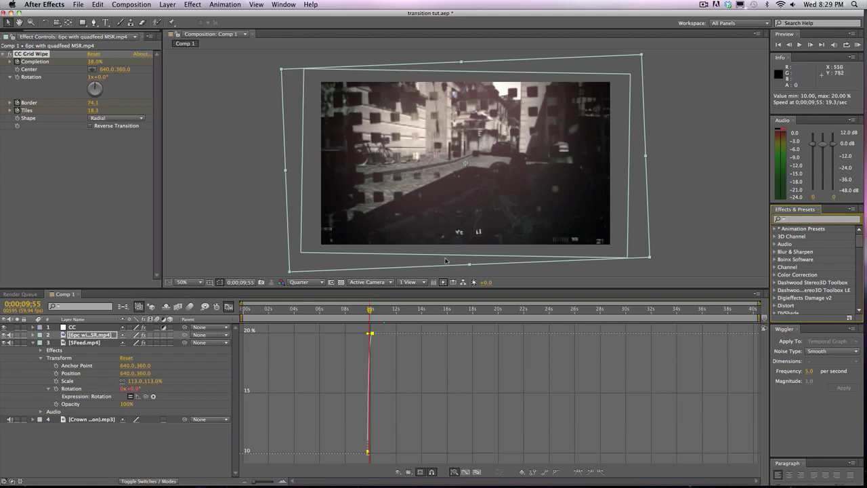
pyautogui.click(33, 342)
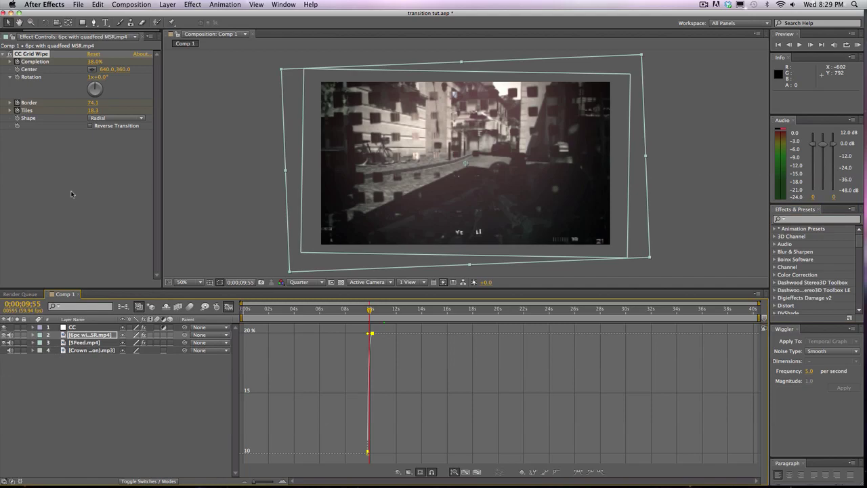
pyautogui.click(228, 306)
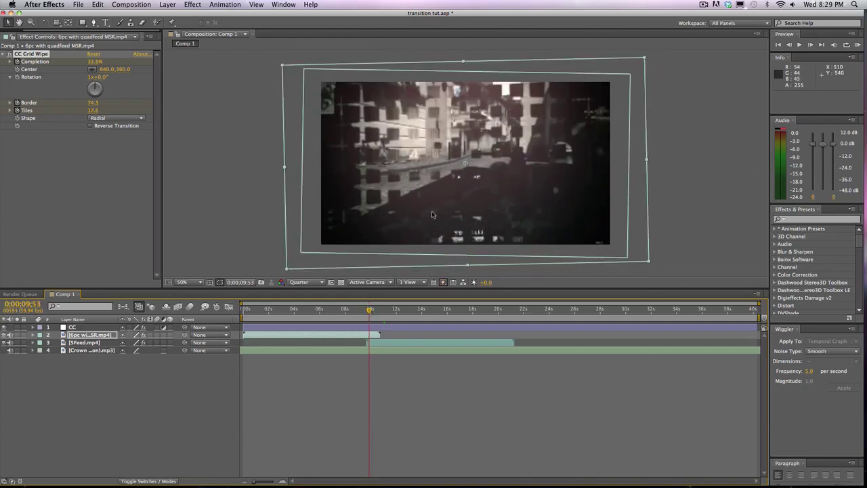
# Browse the Effect menu without applying anything, then scrub into the transition's start
pyautogui.click(193, 4)
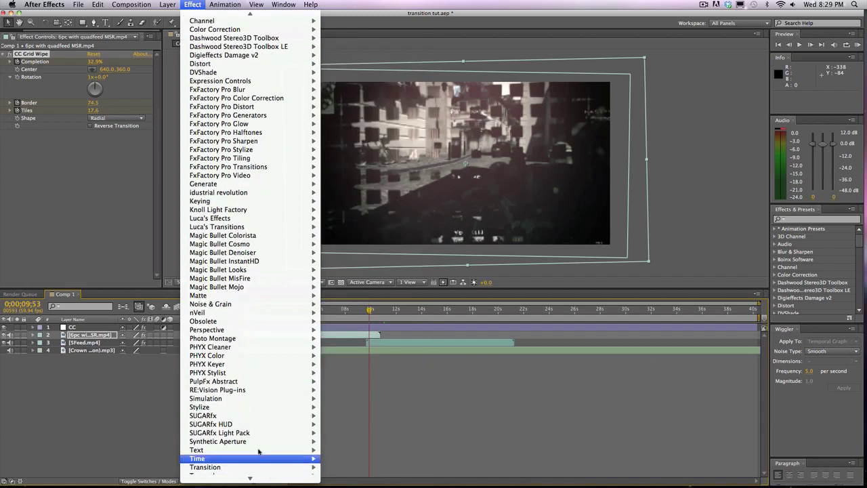
pyautogui.moveTo(256, 463)
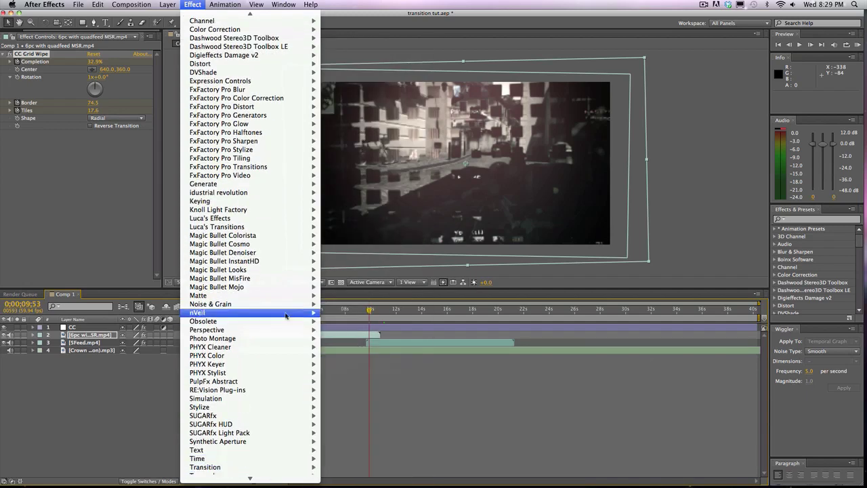
pyautogui.click(169, 188)
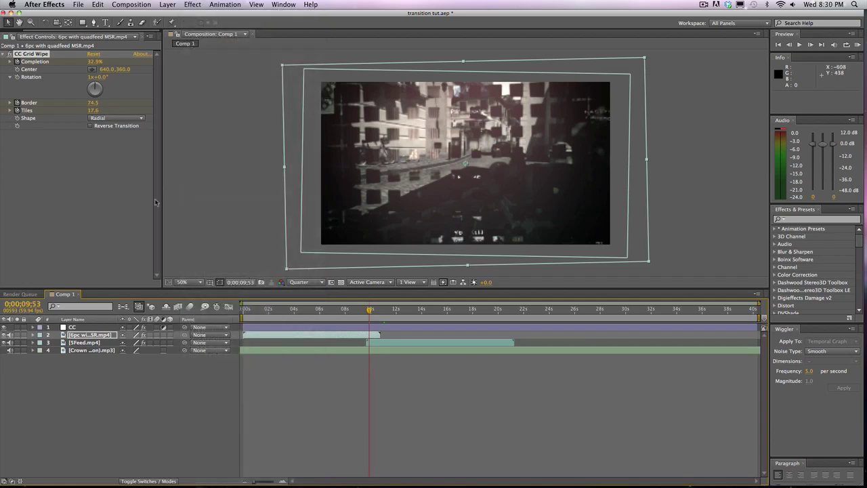
pyautogui.moveTo(350, 319); pyautogui.dragTo(423, 310)
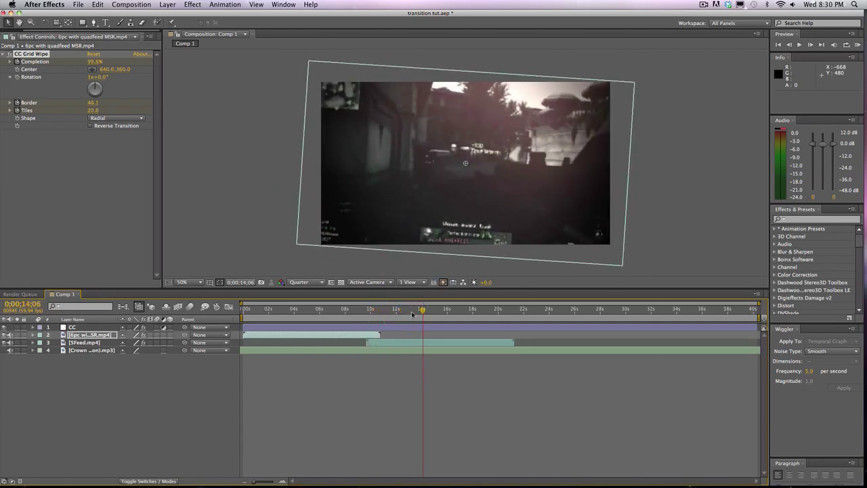
pyautogui.click(244, 225)
pyautogui.click(67, 184)
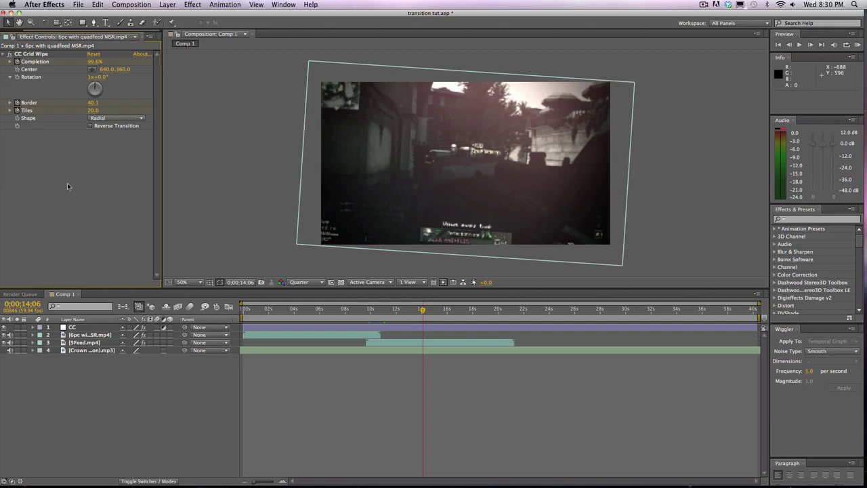
pyautogui.click(86, 328)
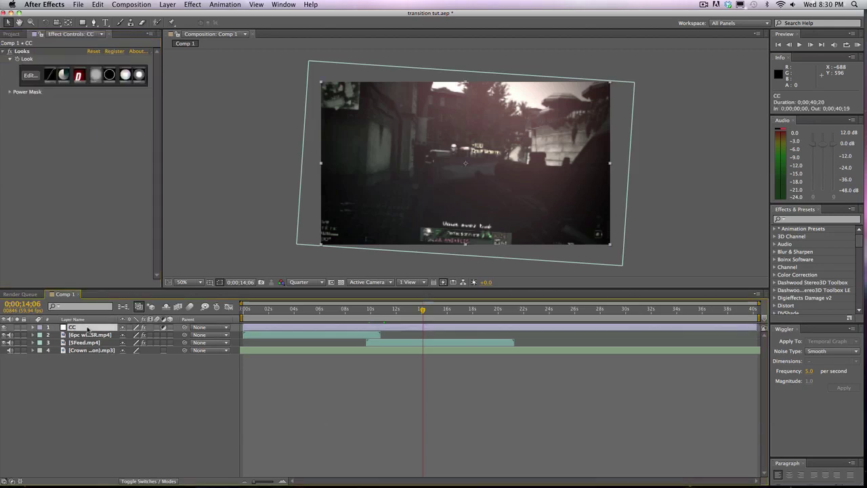
pyautogui.click(86, 335)
pyautogui.click(86, 343)
pyautogui.click(98, 351)
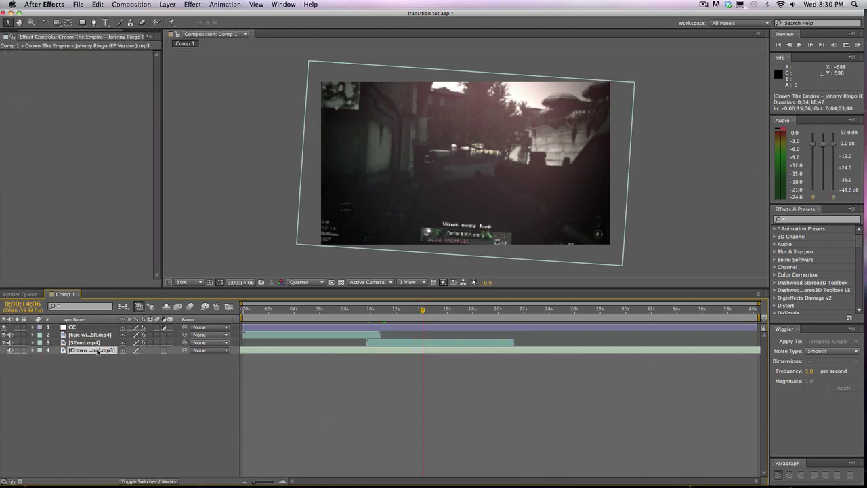
pyautogui.click(97, 343)
pyautogui.click(99, 334)
pyautogui.click(102, 320)
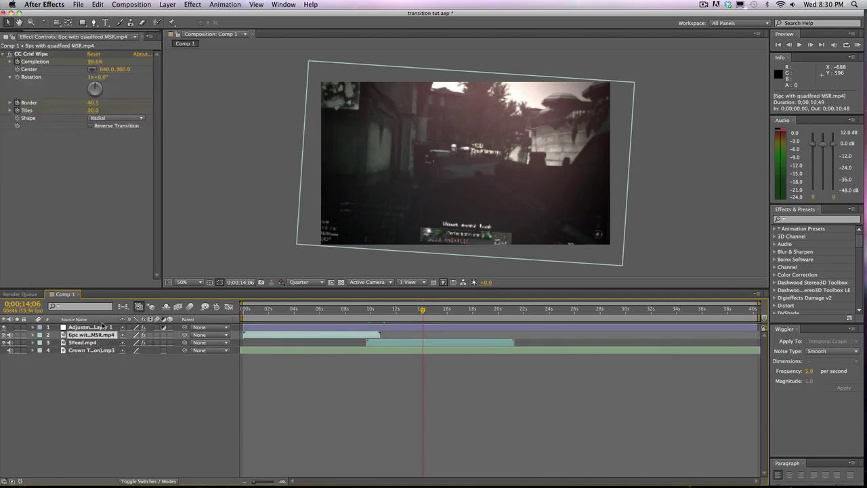
pyautogui.click(101, 322)
pyautogui.click(104, 376)
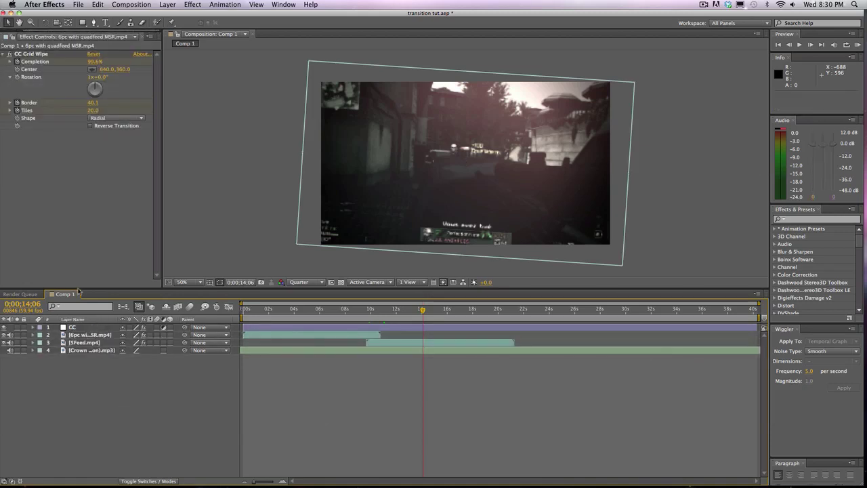
pyautogui.click(369, 310)
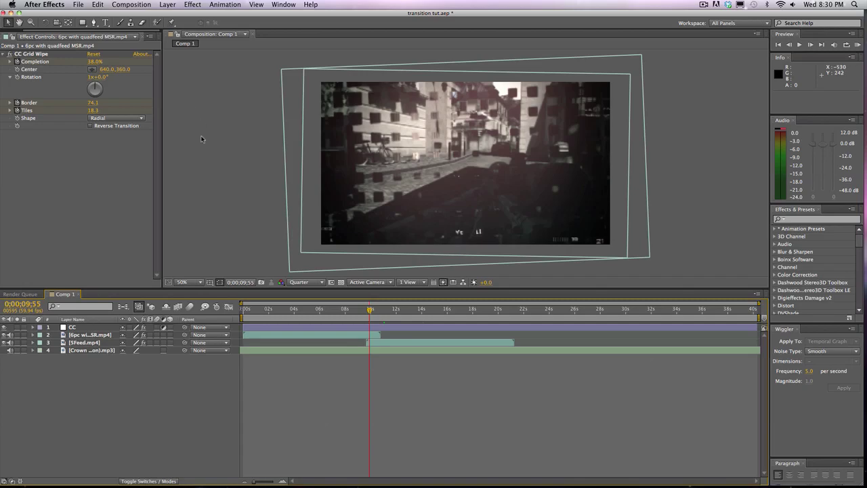
pyautogui.click(367, 310)
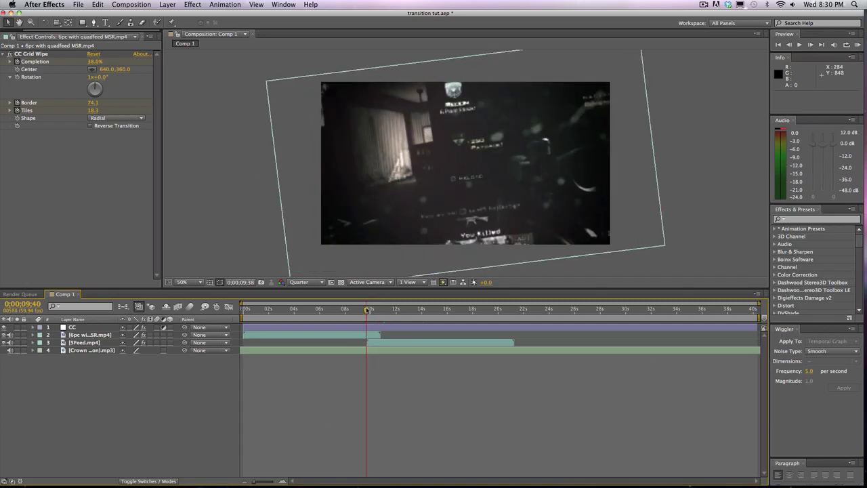
pyautogui.moveTo(367, 310); pyautogui.dragTo(377, 309)
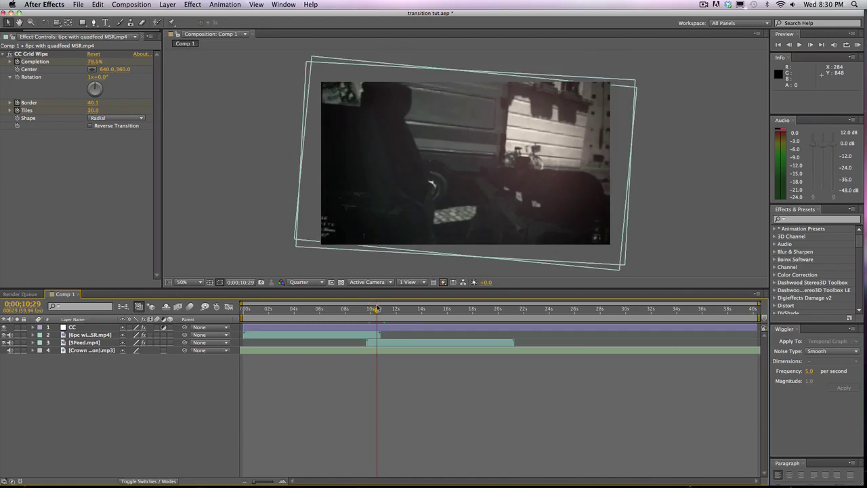
pyautogui.moveTo(378, 310); pyautogui.dragTo(379, 310)
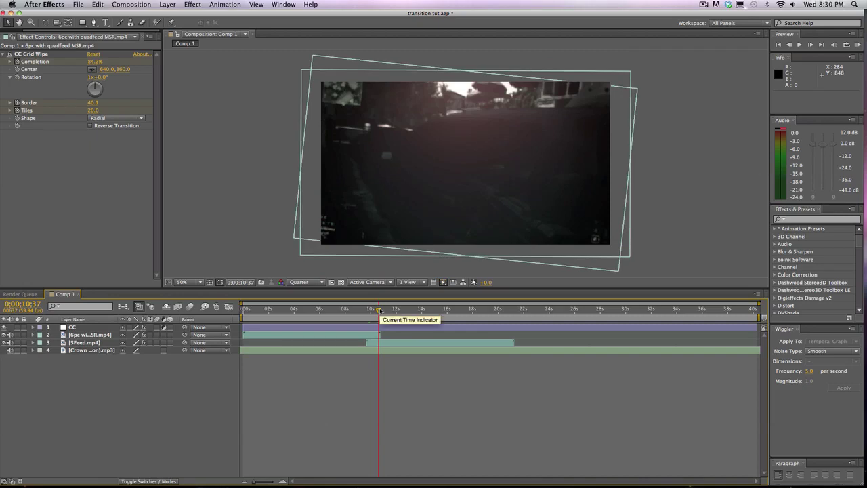
pyautogui.moveTo(378, 310); pyautogui.dragTo(368, 309)
pyautogui.click(370, 335)
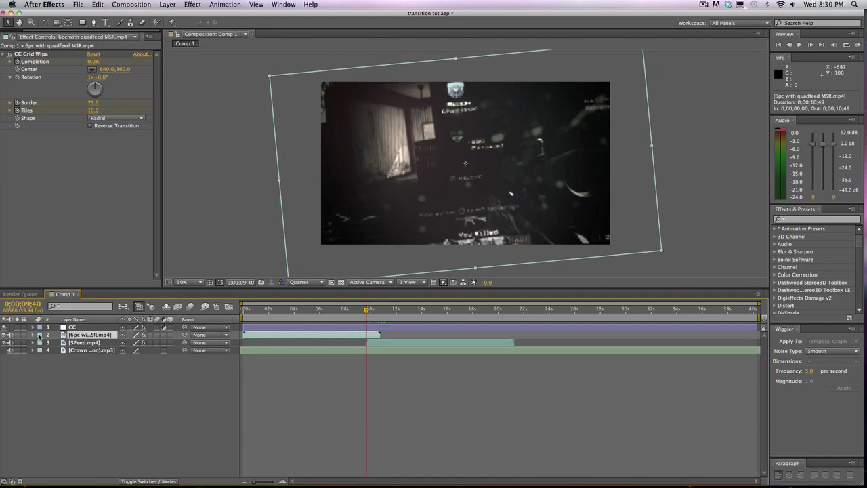
# Expand the wipe clip's CC Grid Wipe and show its Completion curve in the value graph
pyautogui.click(33, 335)
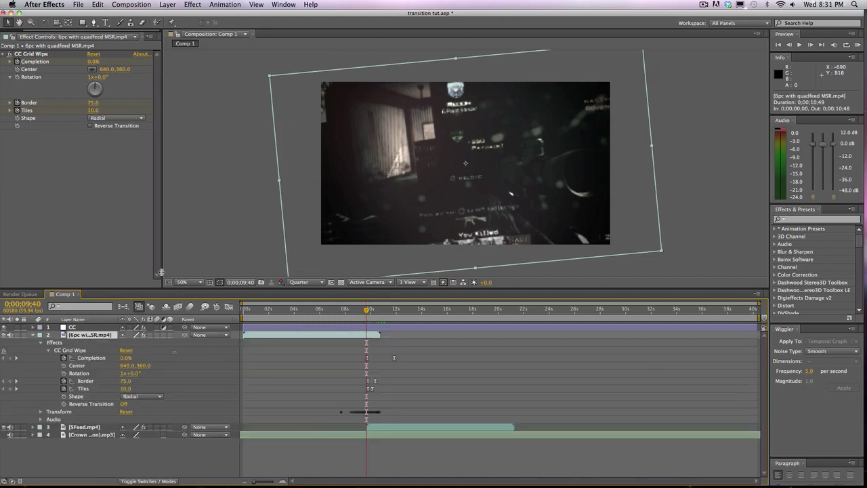
pyautogui.click(17, 357)
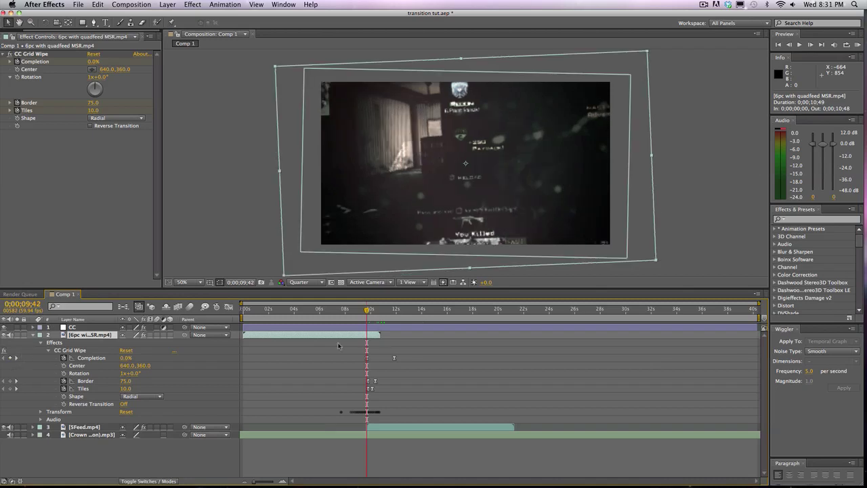
pyautogui.click(230, 307)
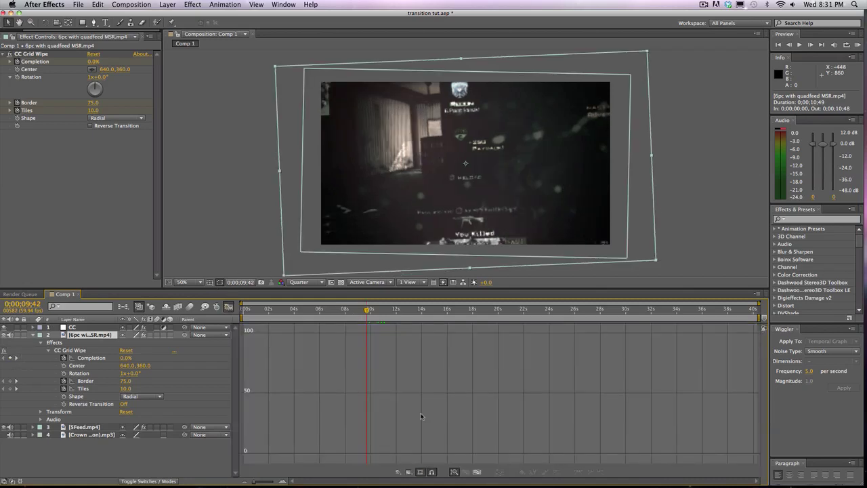
pyautogui.click(83, 358)
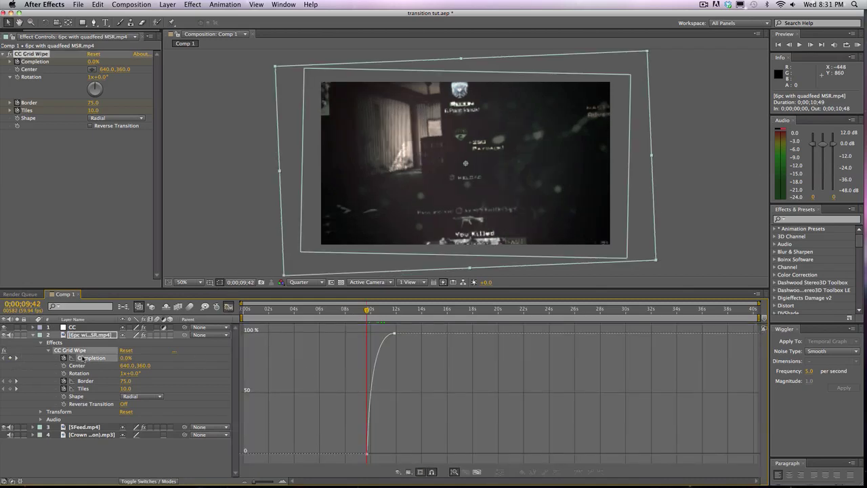
# Select both Completion keyframes, scrub through the eased wipe, then fold the layer
pyautogui.click(366, 454)
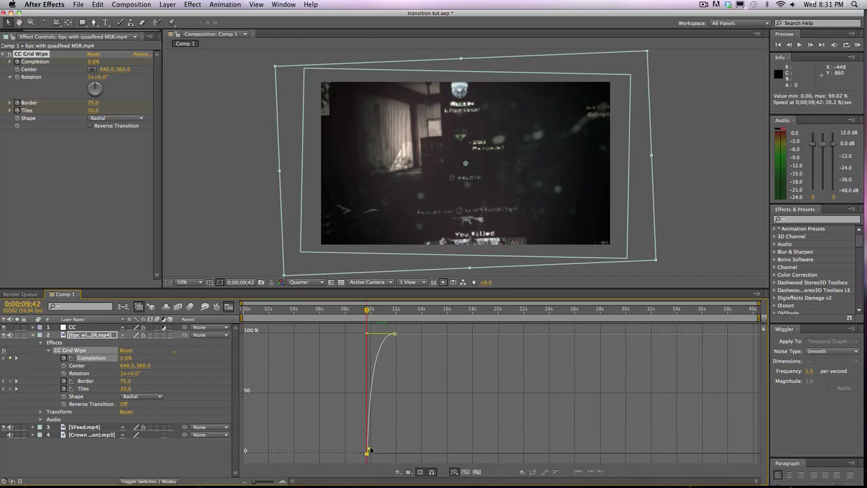
pyautogui.click(395, 333)
pyautogui.moveTo(367, 310); pyautogui.dragTo(406, 305)
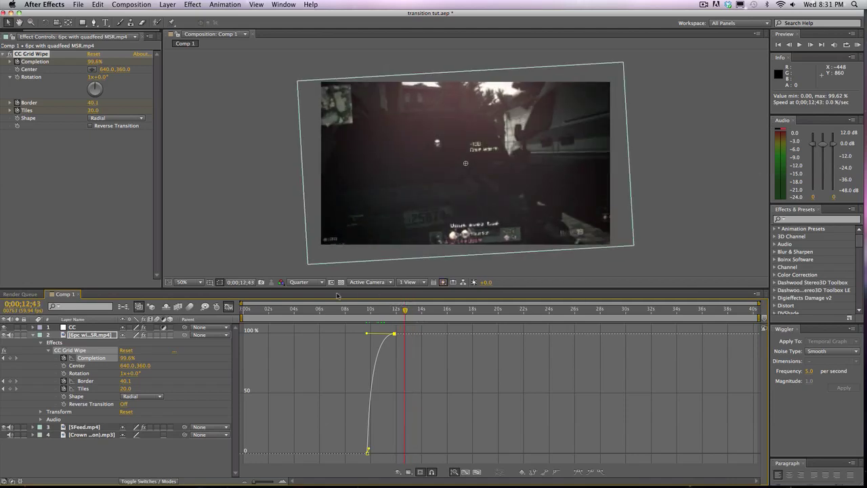
pyautogui.click(34, 335)
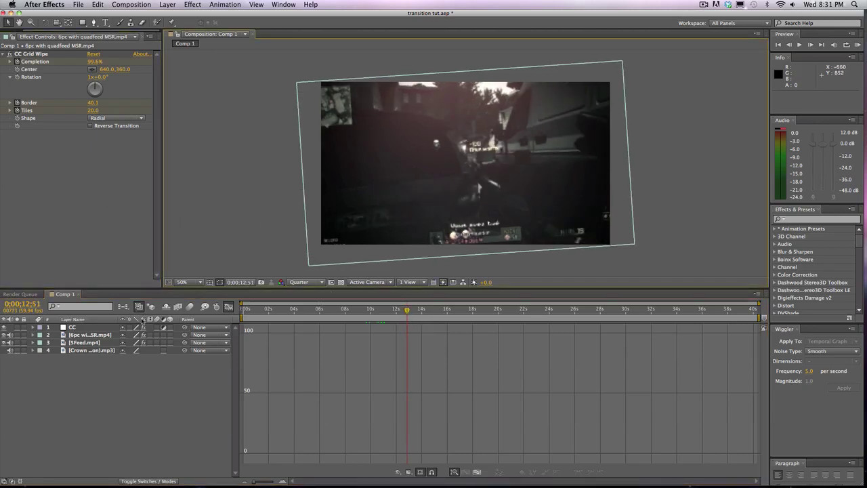
# Return to layer bars and scrub the playhead from 9;51 to 10;31 to preview the wipe
pyautogui.click(228, 307)
pyautogui.click(403, 309)
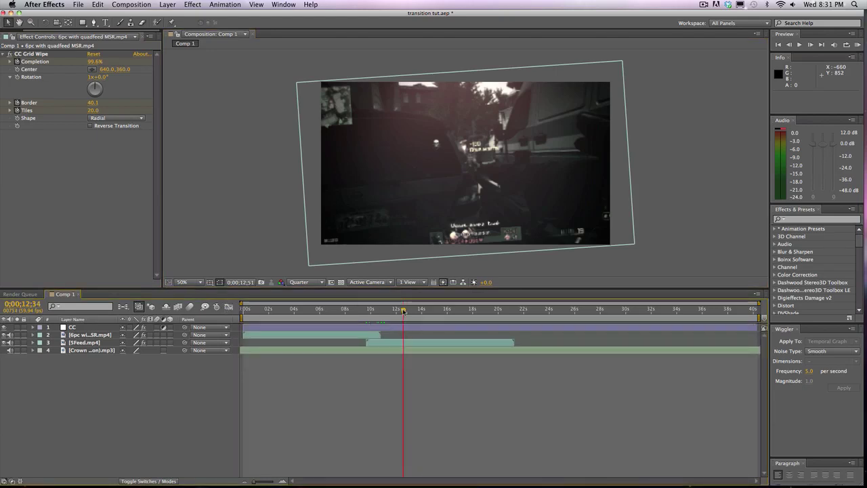
pyautogui.moveTo(404, 310); pyautogui.dragTo(381, 309)
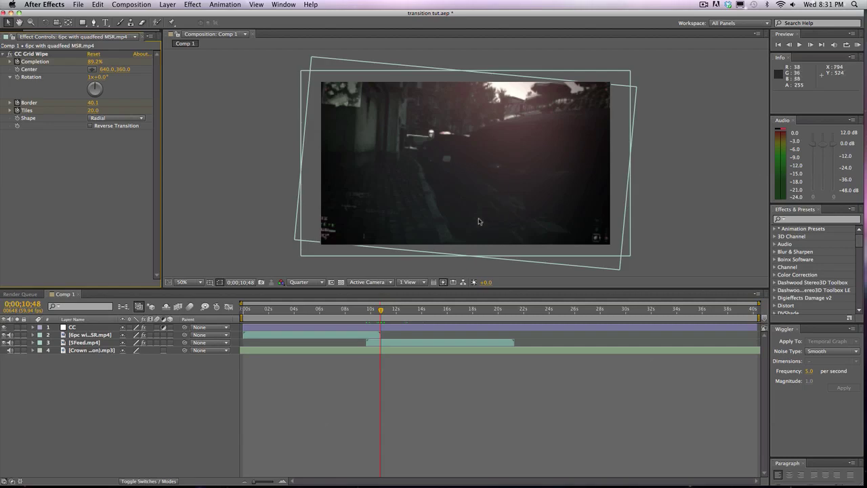
pyautogui.click(369, 311)
pyautogui.moveTo(369, 310); pyautogui.dragTo(378, 310)
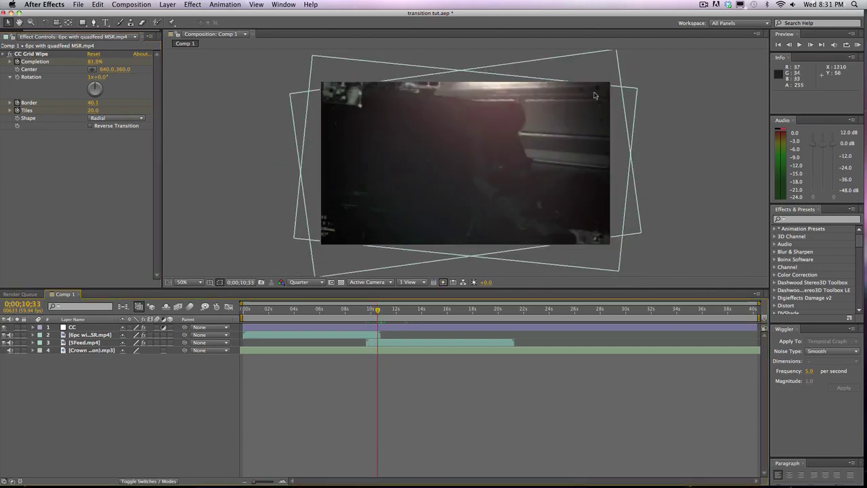